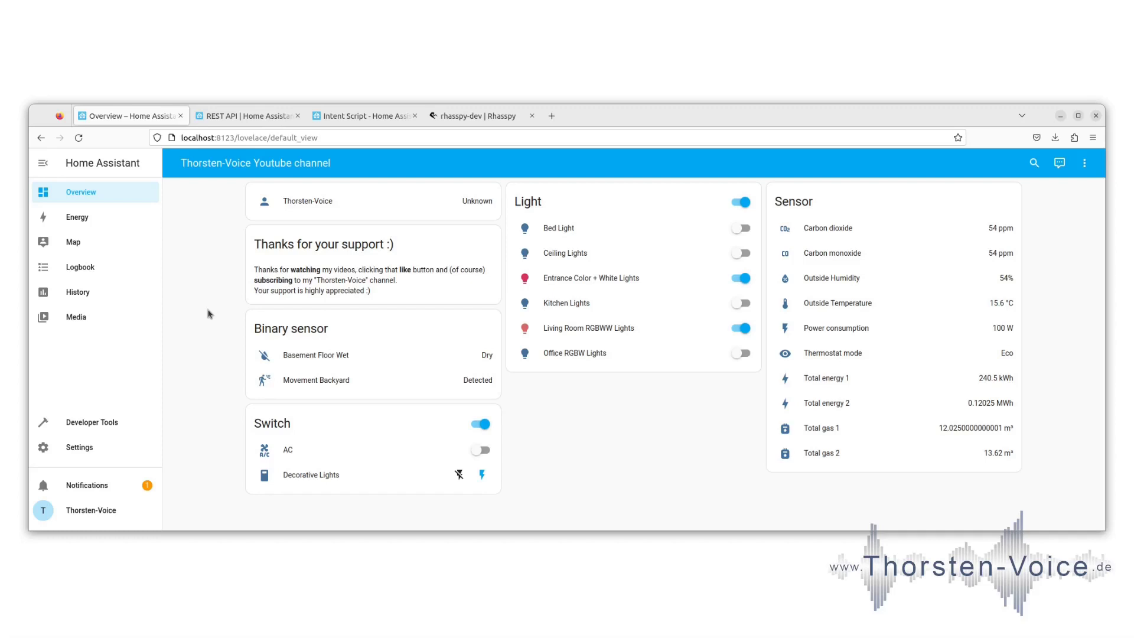
Create a new long-lived access token named 'test' from the user profile page
left_click(91, 512)
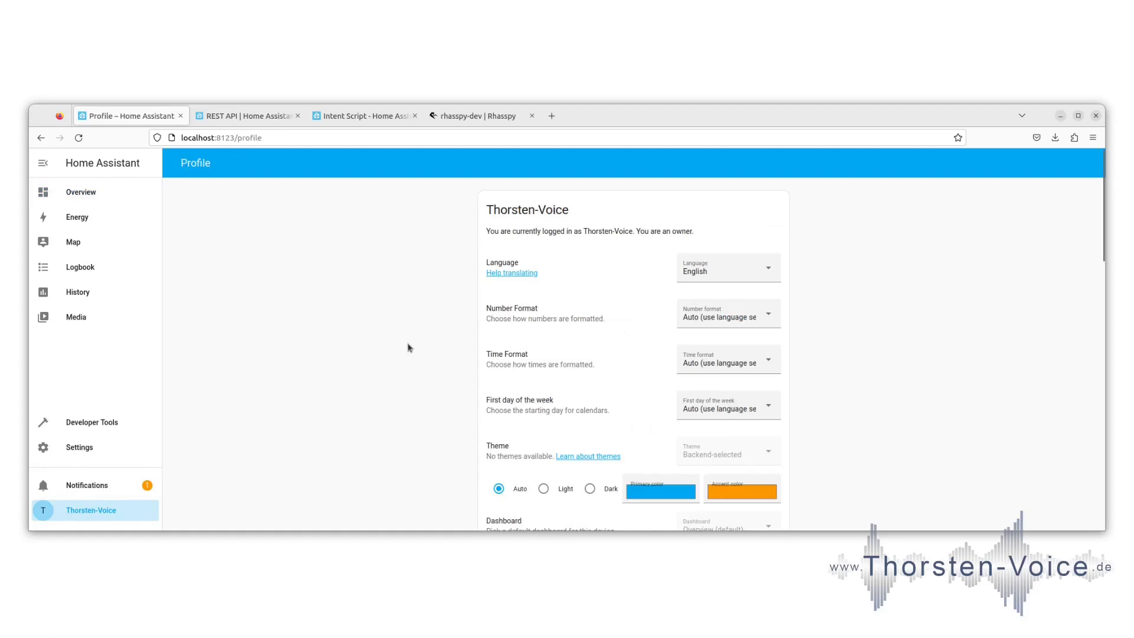
scroll(409, 354, "down", 8)
scroll(412, 364, "down", 8)
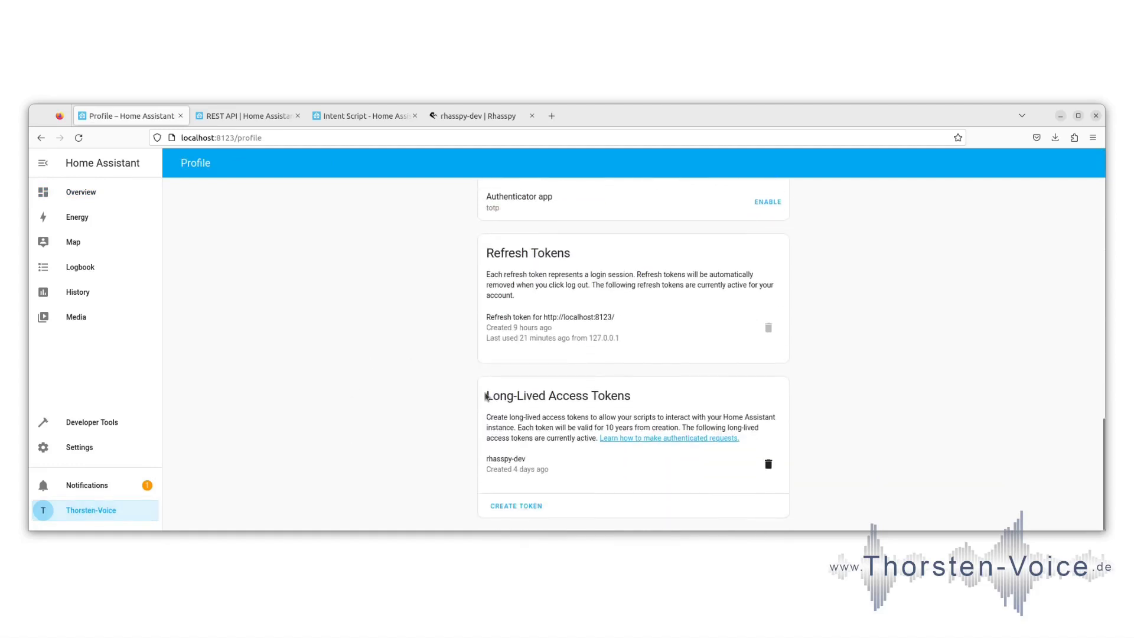
left_click_drag(485, 398, 646, 404)
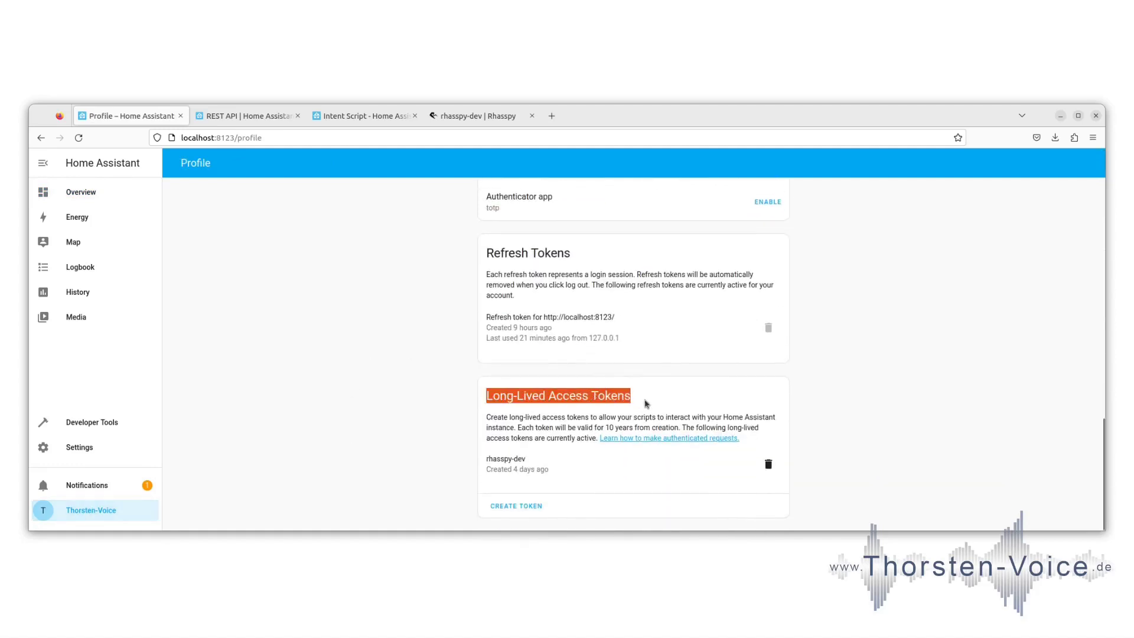
left_click(545, 415)
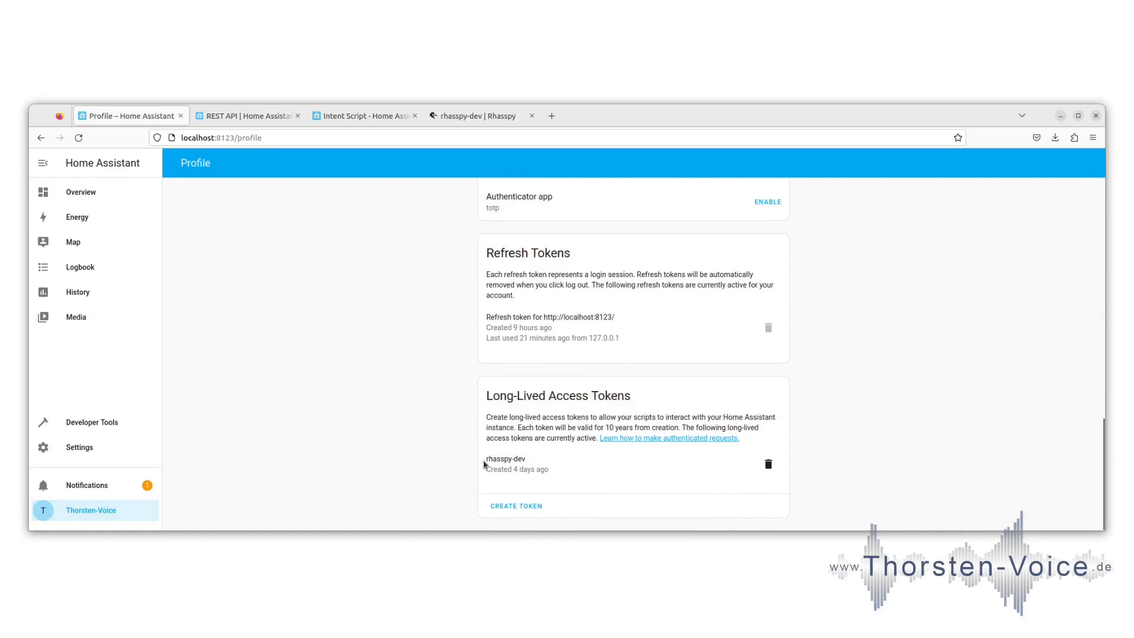
left_click_drag(484, 465, 533, 462)
left_click(533, 462)
left_click(523, 506)
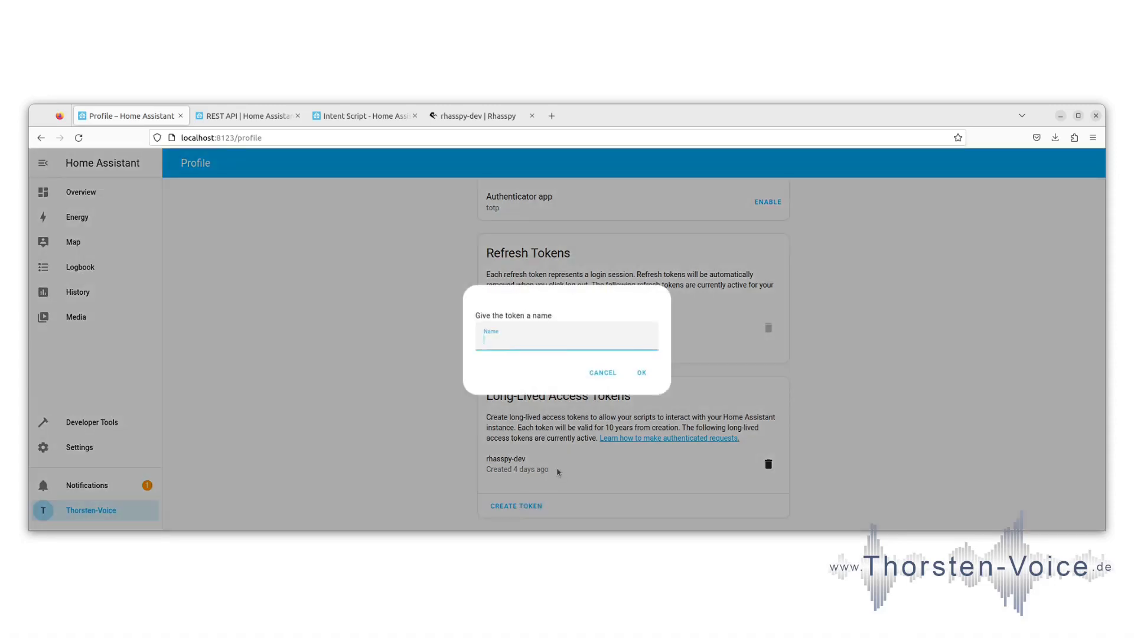
type("test")
key("Return")
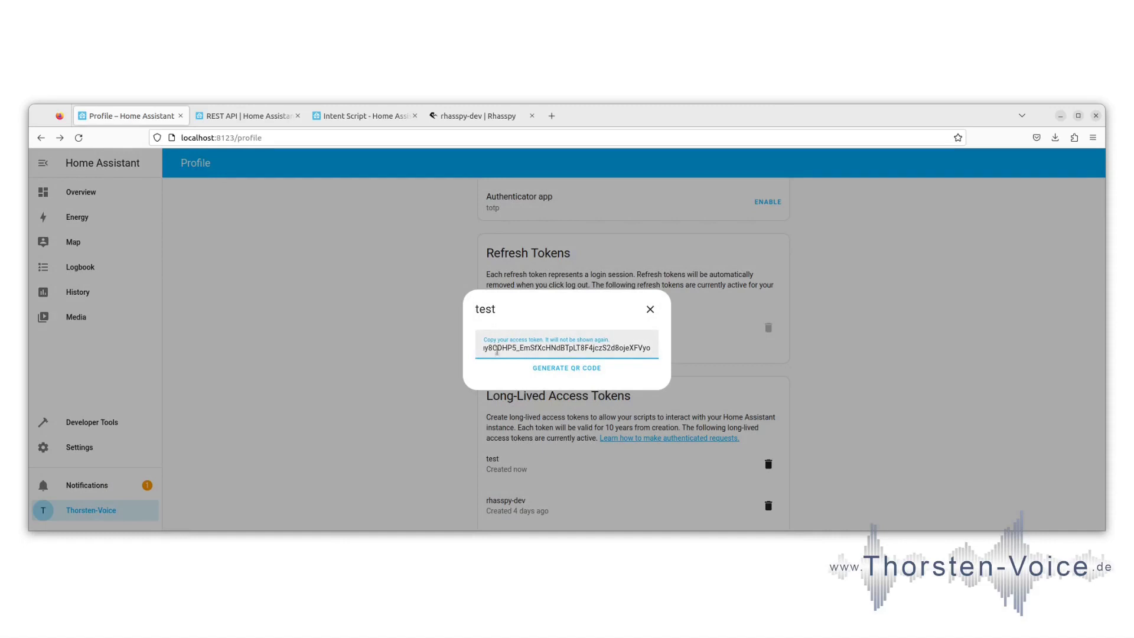
Select the whole generated access token so it can be copied
left_click_drag(484, 345, 654, 345)
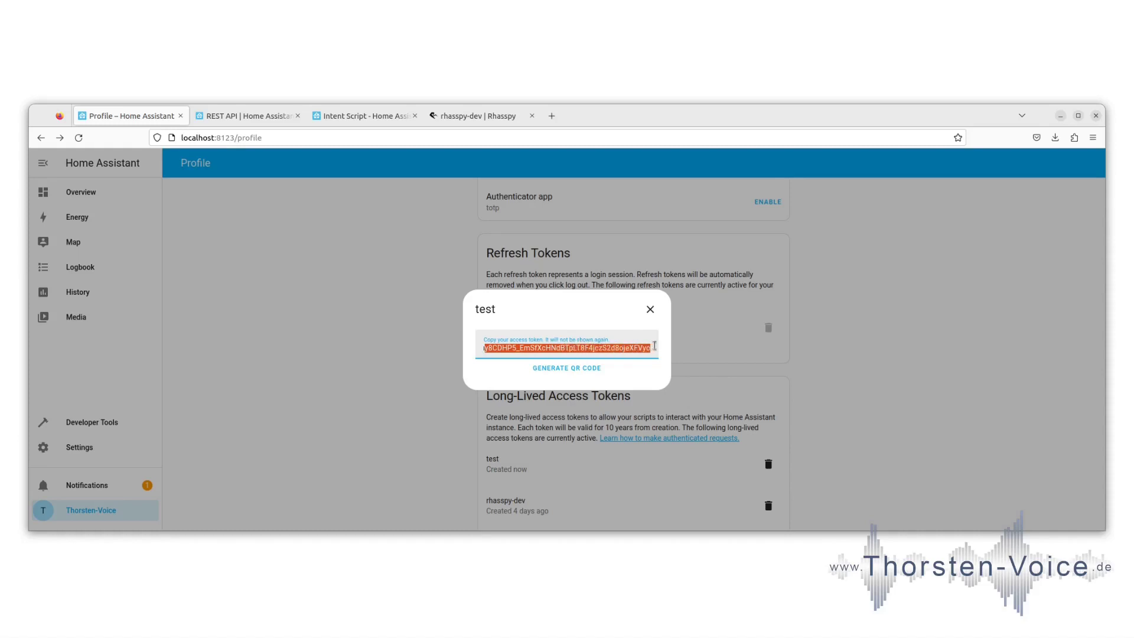
left_click(591, 349)
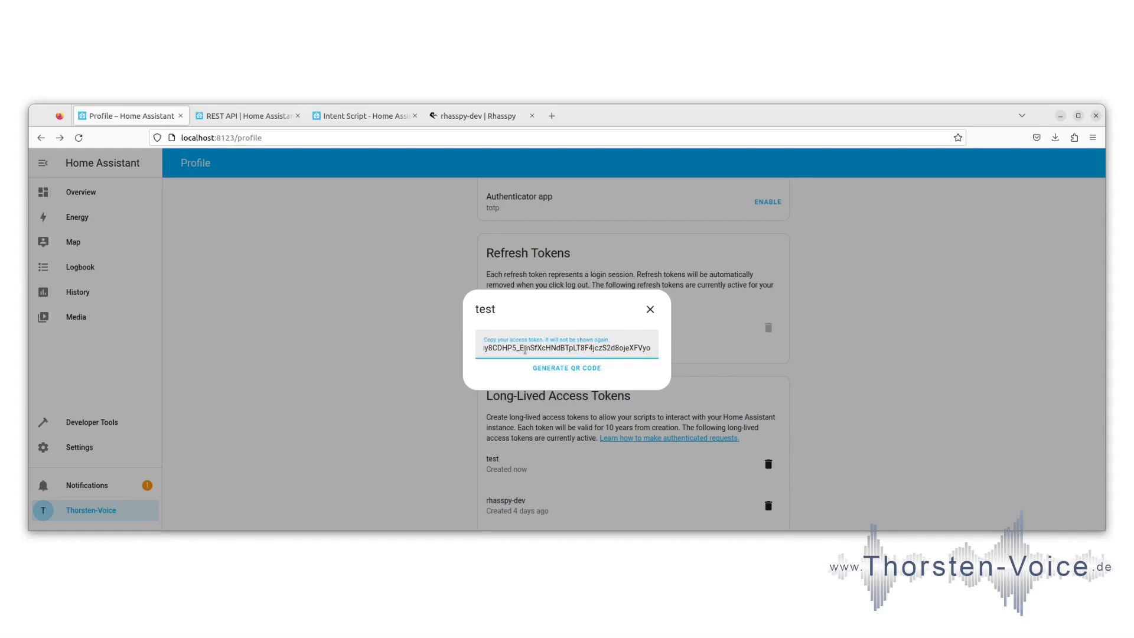
left_click_drag(589, 348, 472, 347)
left_click(472, 347)
double_click(591, 348)
left_click(548, 353)
left_click_drag(485, 348, 613, 349)
left_click(621, 348)
triple_click(627, 351)
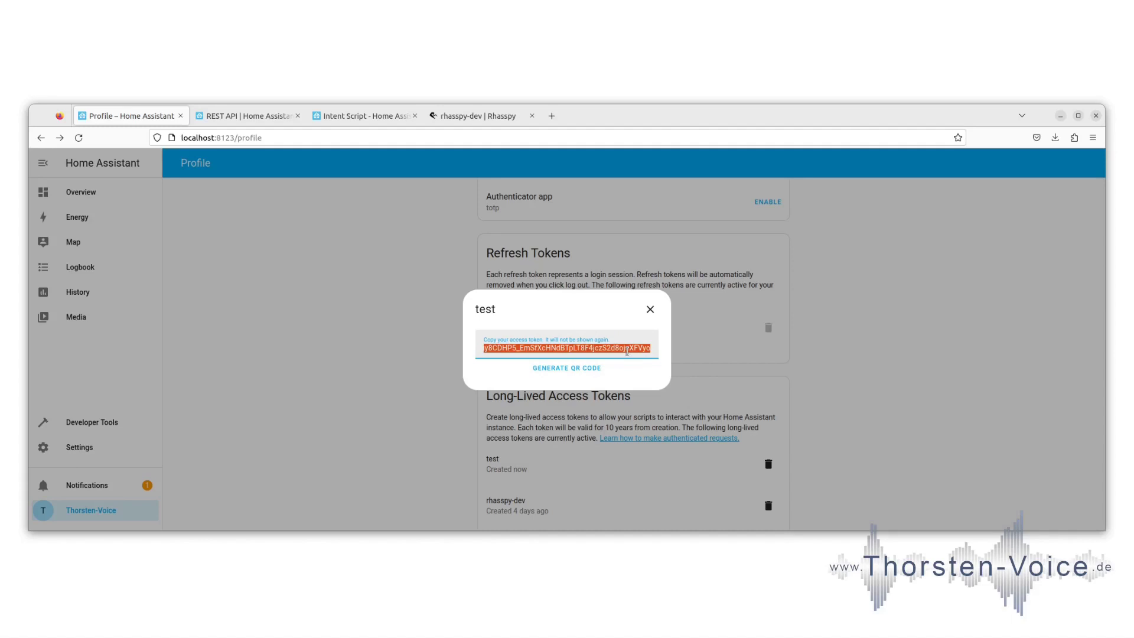
Delete the 'test' token, then switch to the REST API documentation
left_click(648, 311)
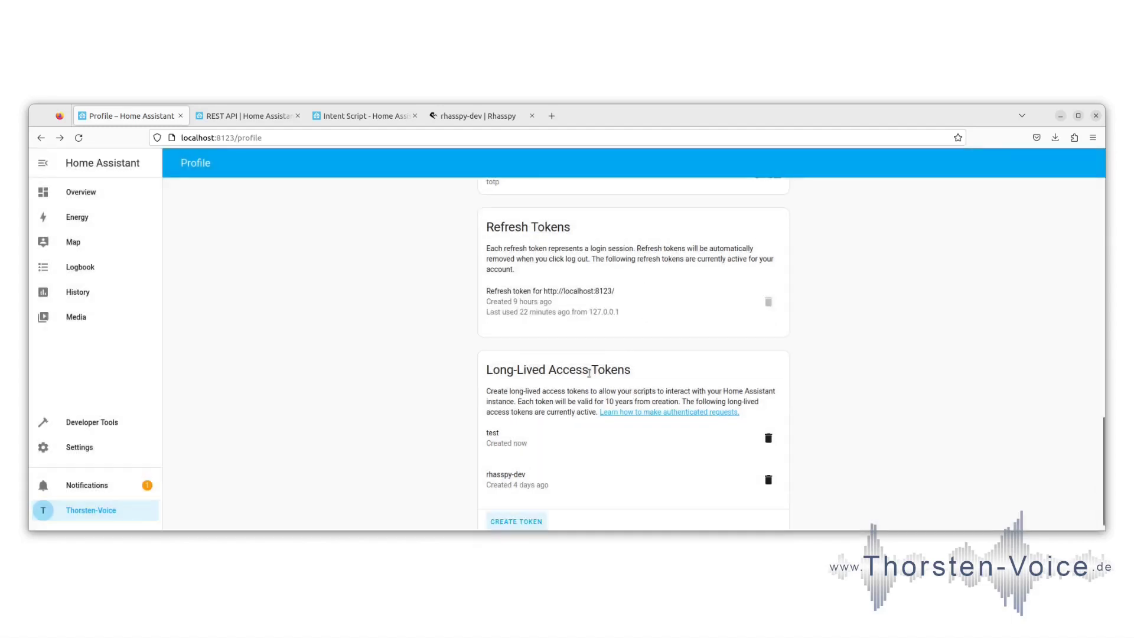
left_click(768, 439)
left_click(653, 367)
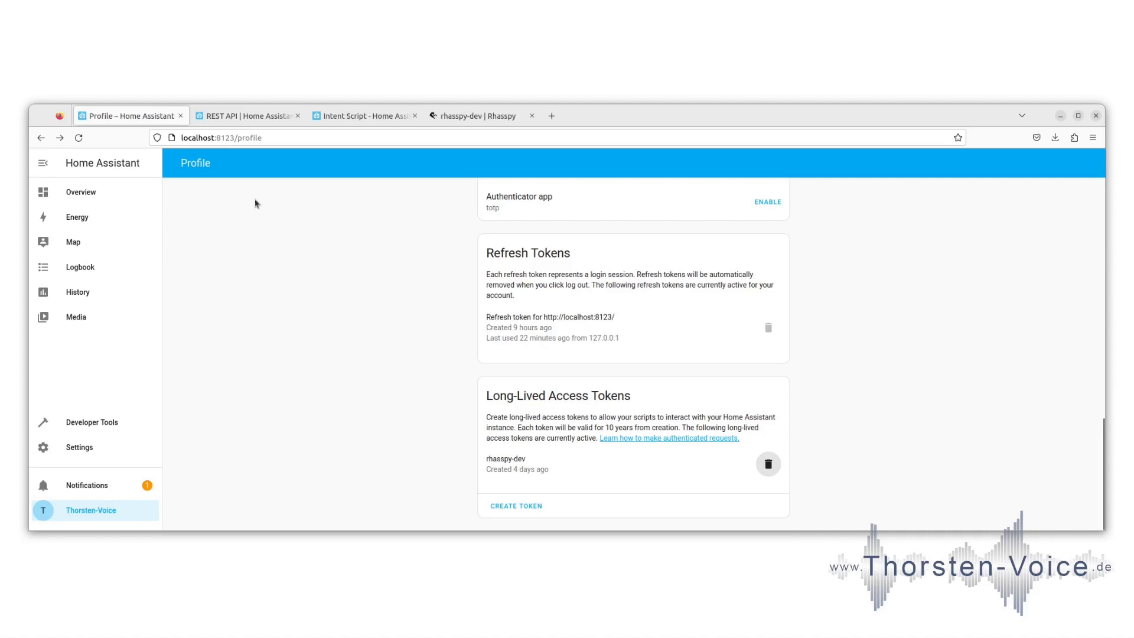
left_click(250, 119)
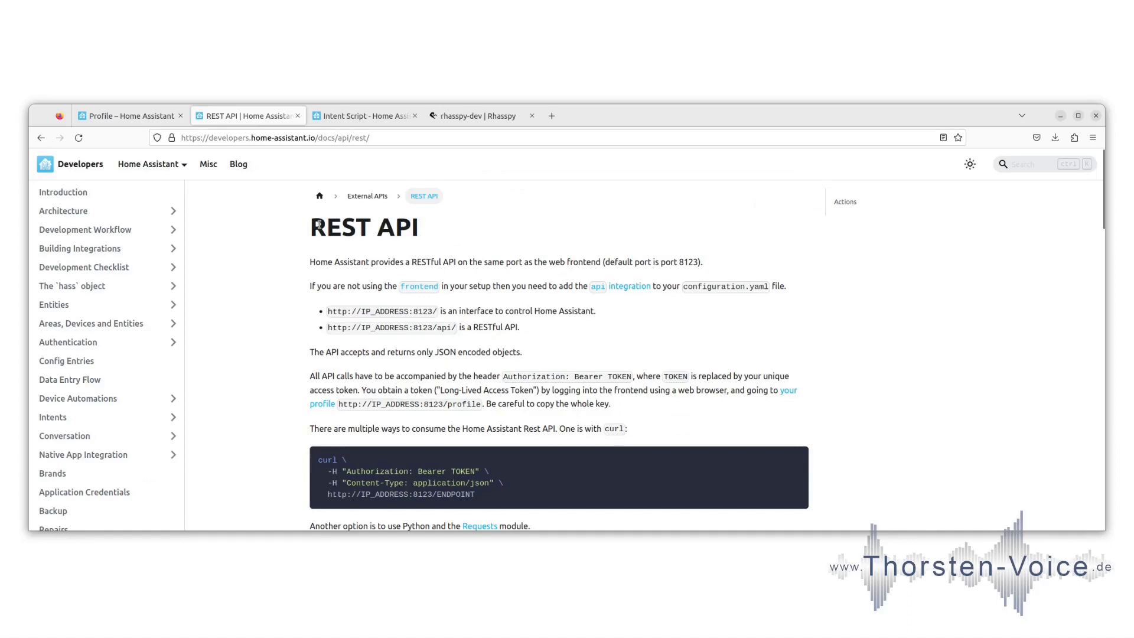
Review the Bearer TOKEN curl header and the intent: key, then open the Intent Script docs
left_click_drag(313, 228, 430, 233)
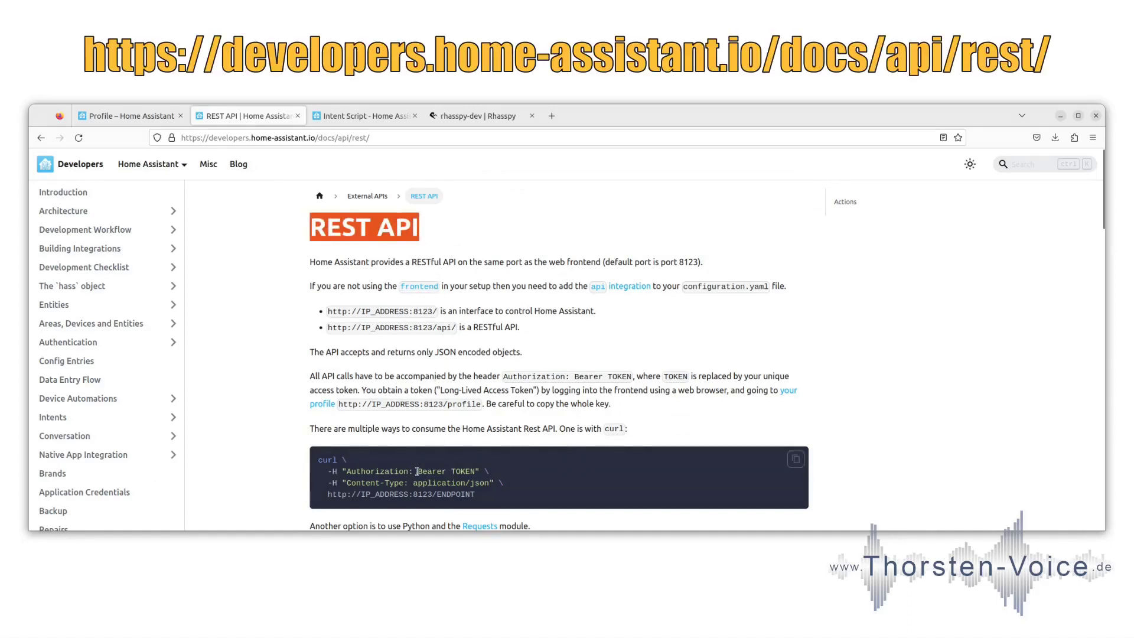
left_click_drag(417, 471, 476, 473)
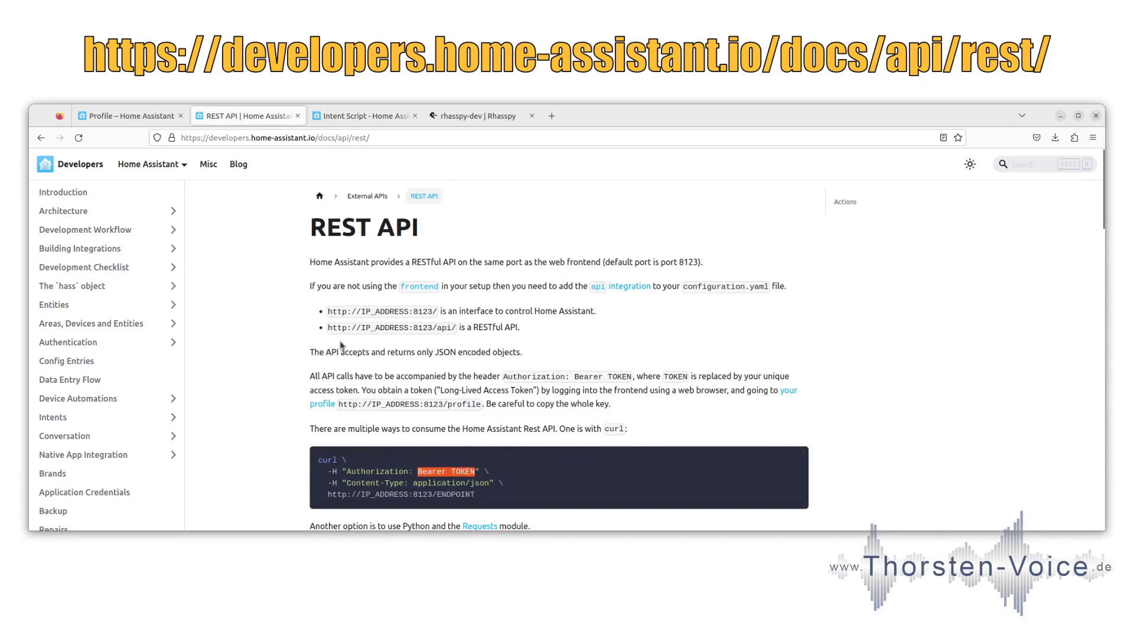
scroll(320, 344, "down", 20)
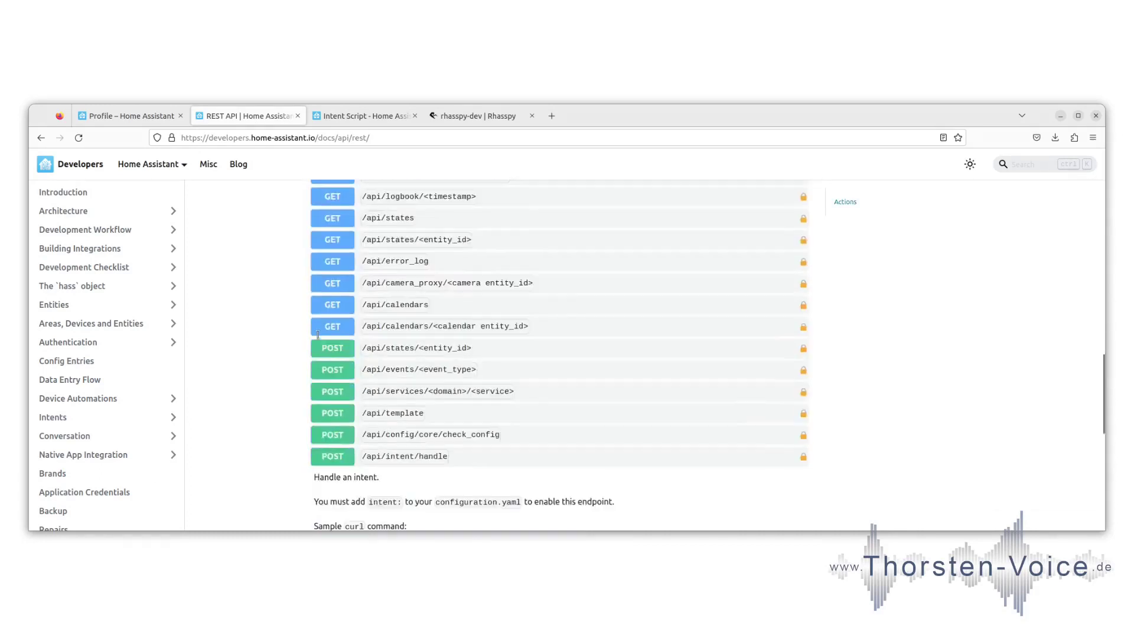
scroll(318, 338, "up", 3)
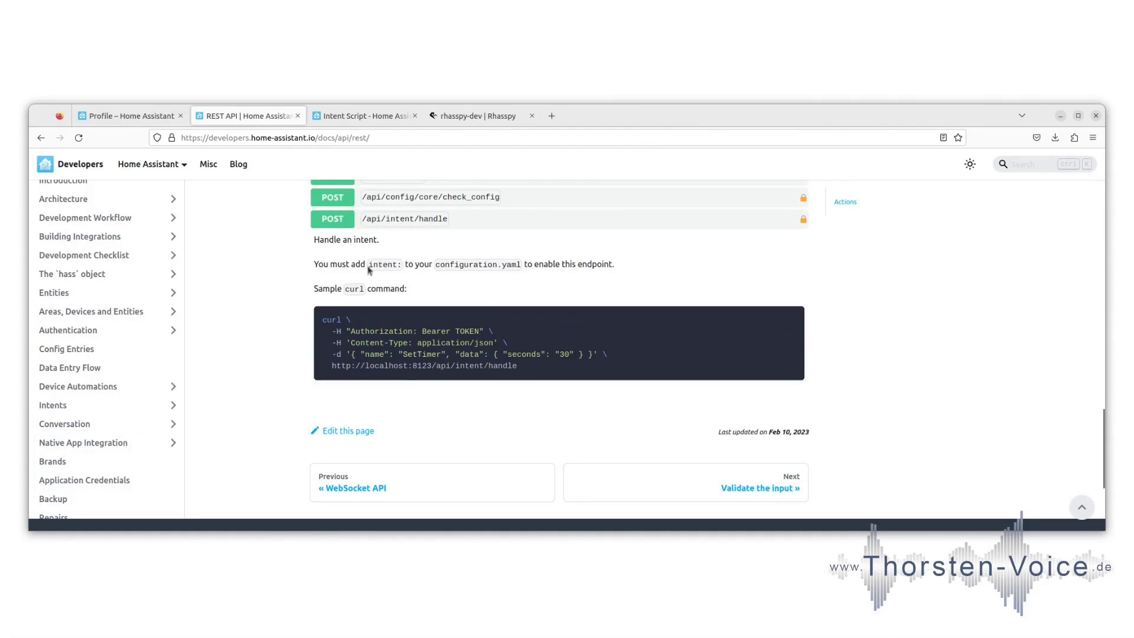
left_click_drag(368, 264, 401, 264)
double_click(378, 265)
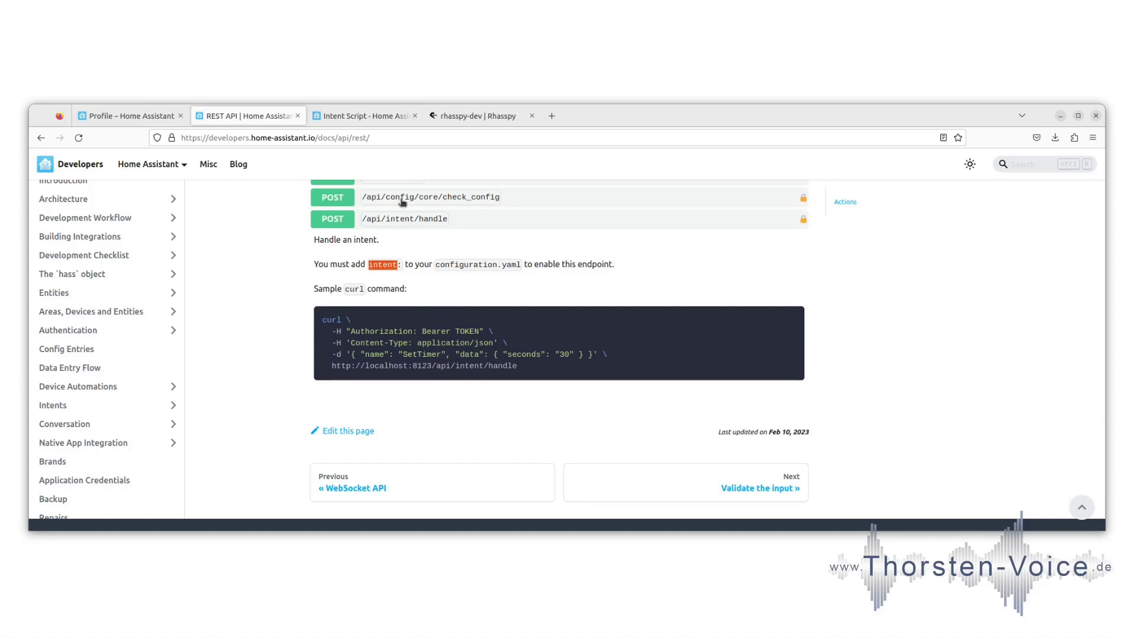
left_click(365, 117)
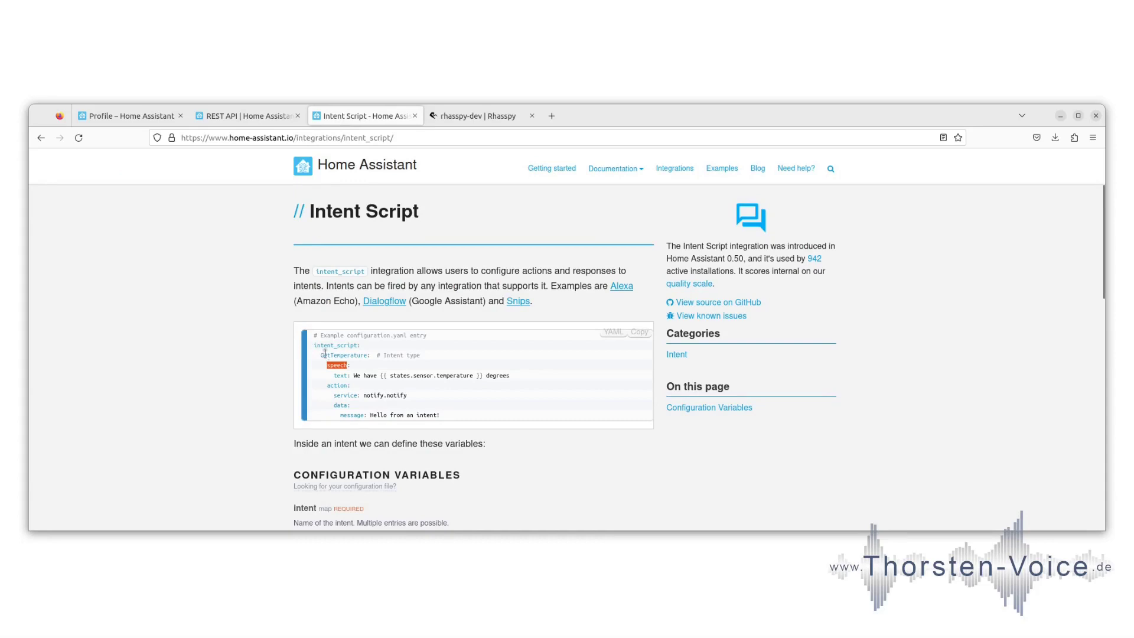
double_click(335, 355)
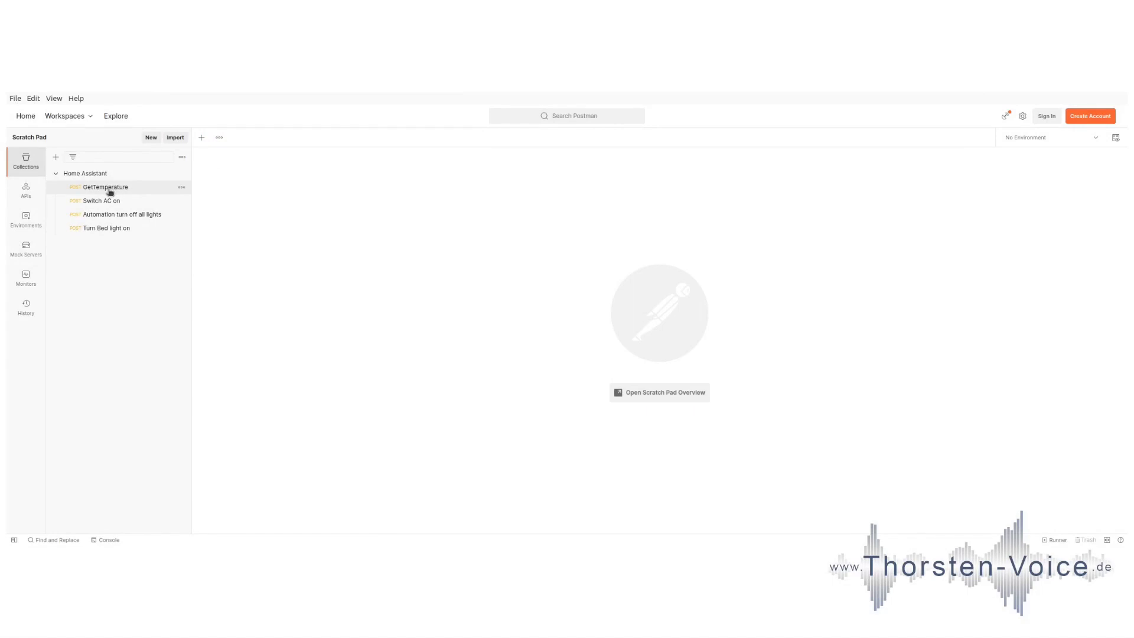
Open the GetTemperature request and check its localhost:8123 URL, Bearer Token auth and body
left_click(108, 189)
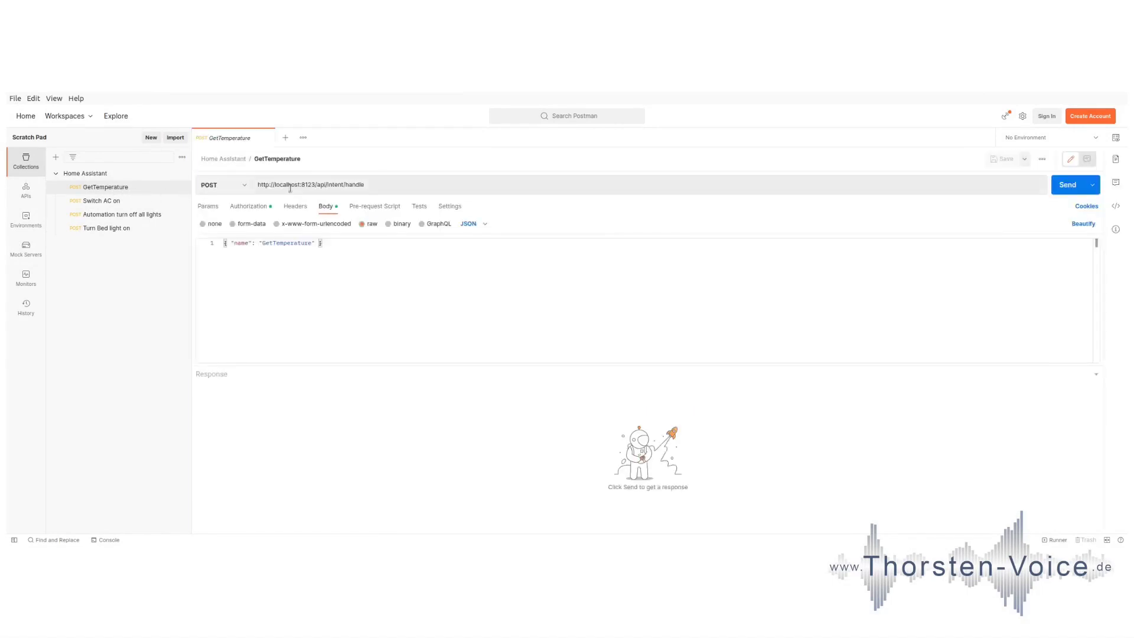
left_click_drag(277, 185, 319, 183)
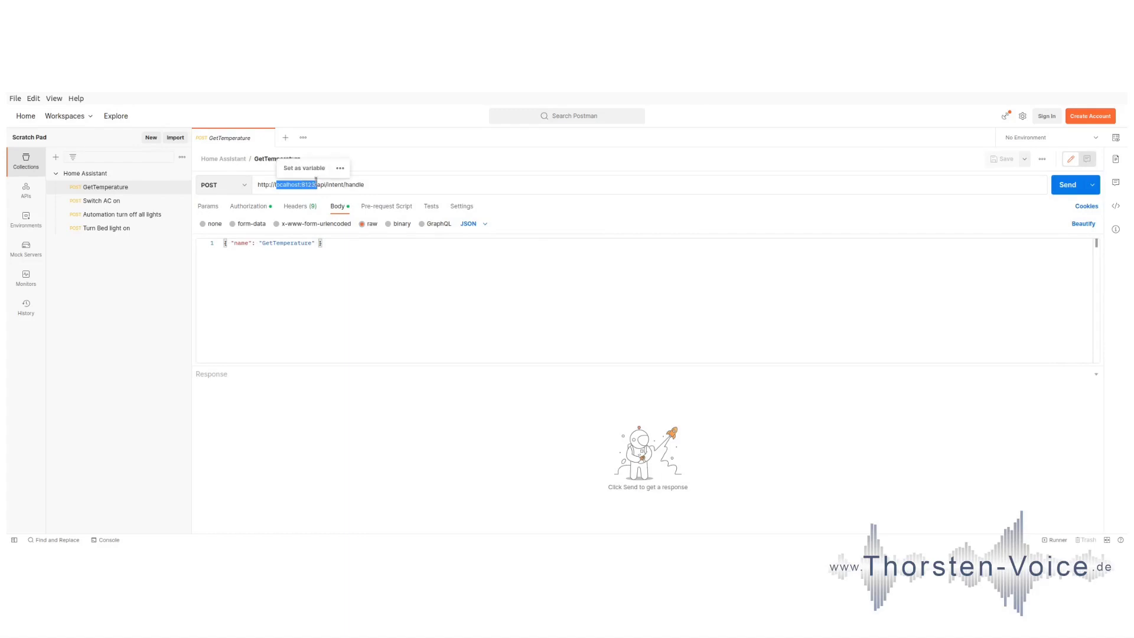
left_click(331, 184)
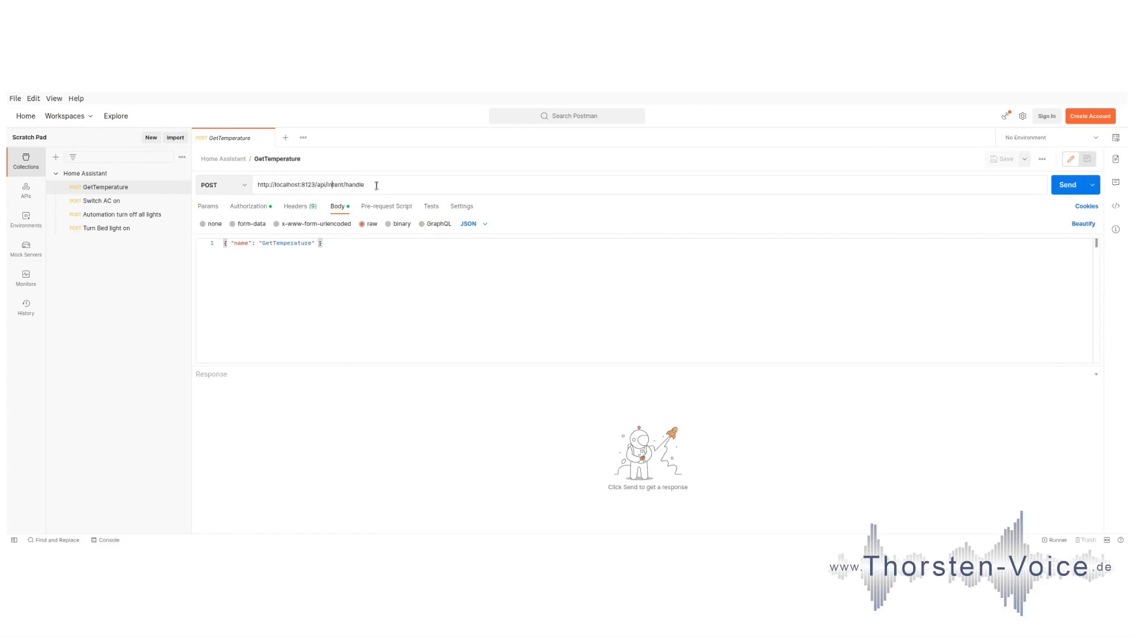
left_click(248, 207)
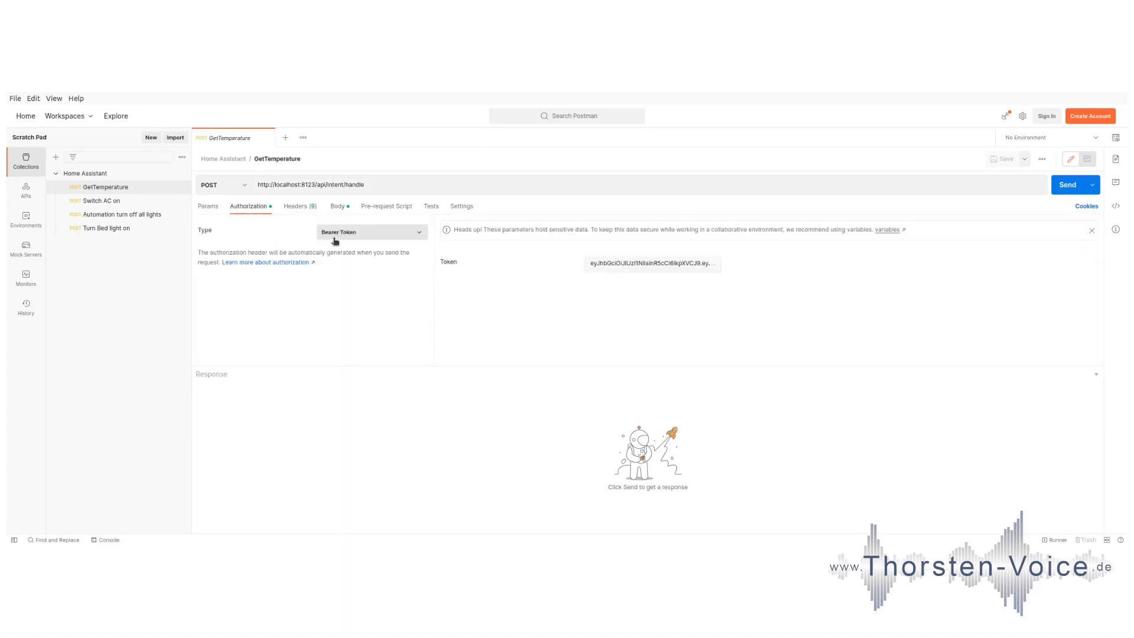
left_click(339, 235)
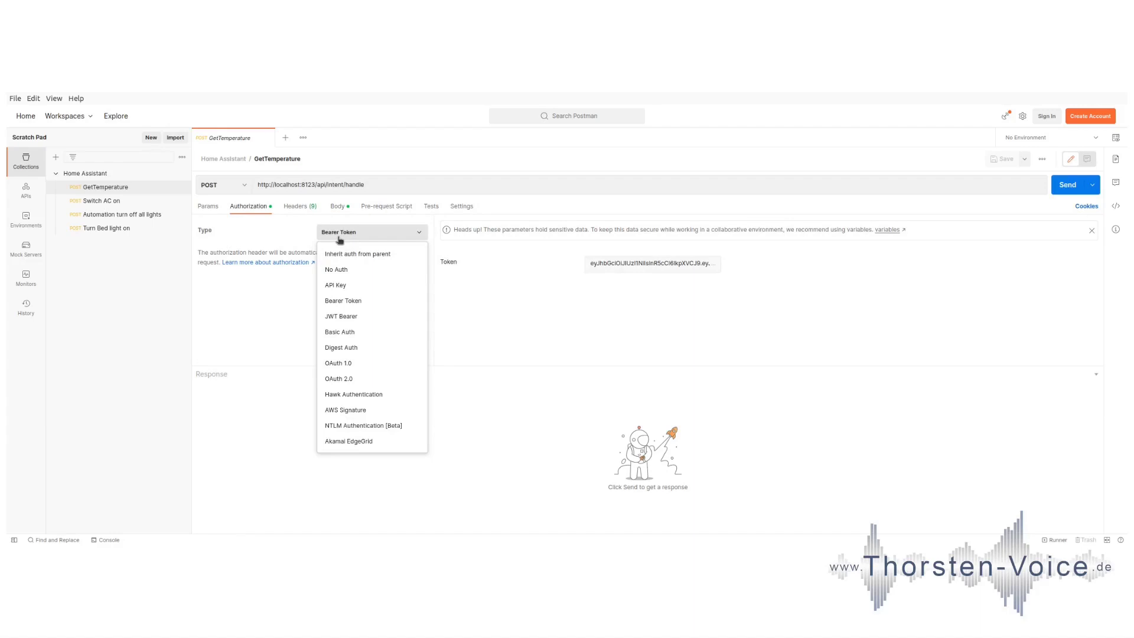
left_click(340, 236)
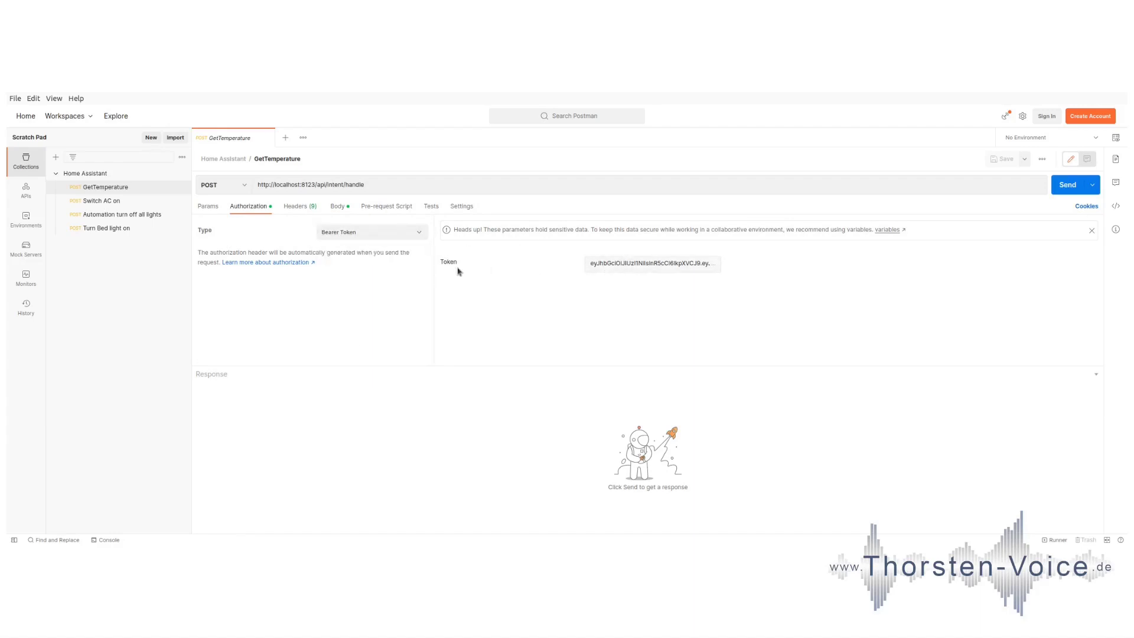
left_click(338, 210)
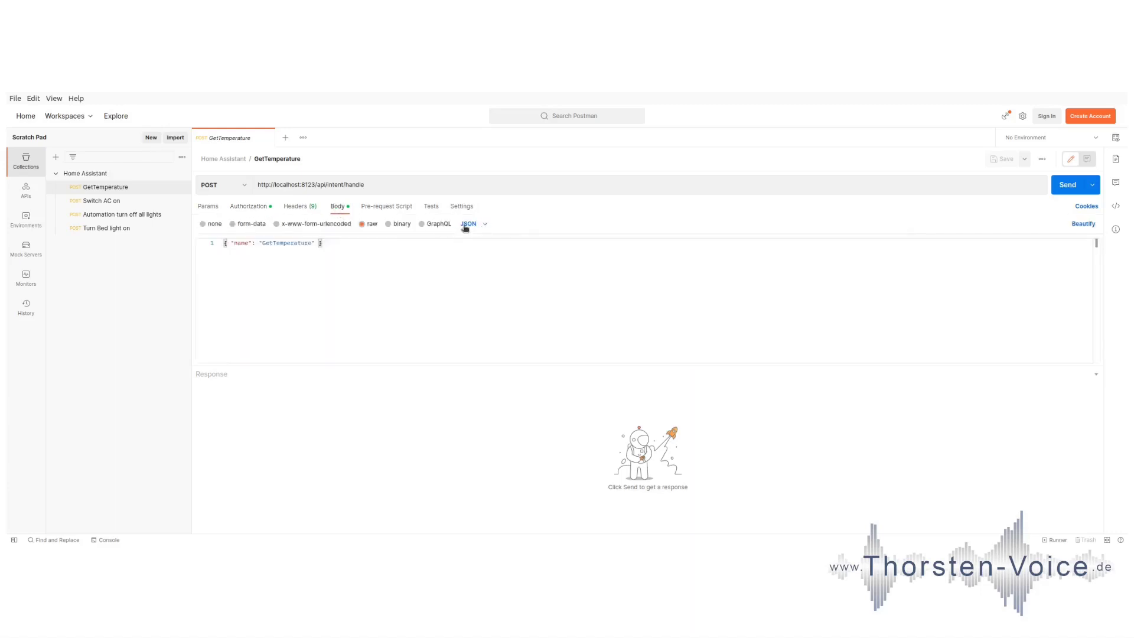
left_click(272, 244)
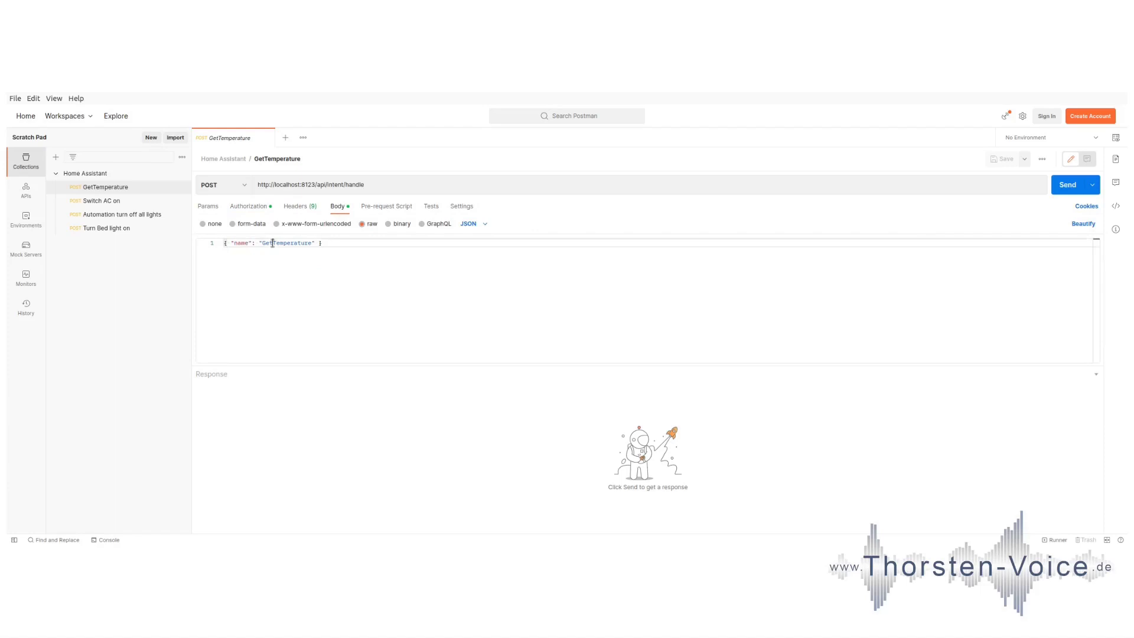
double_click(272, 243)
left_click(371, 244)
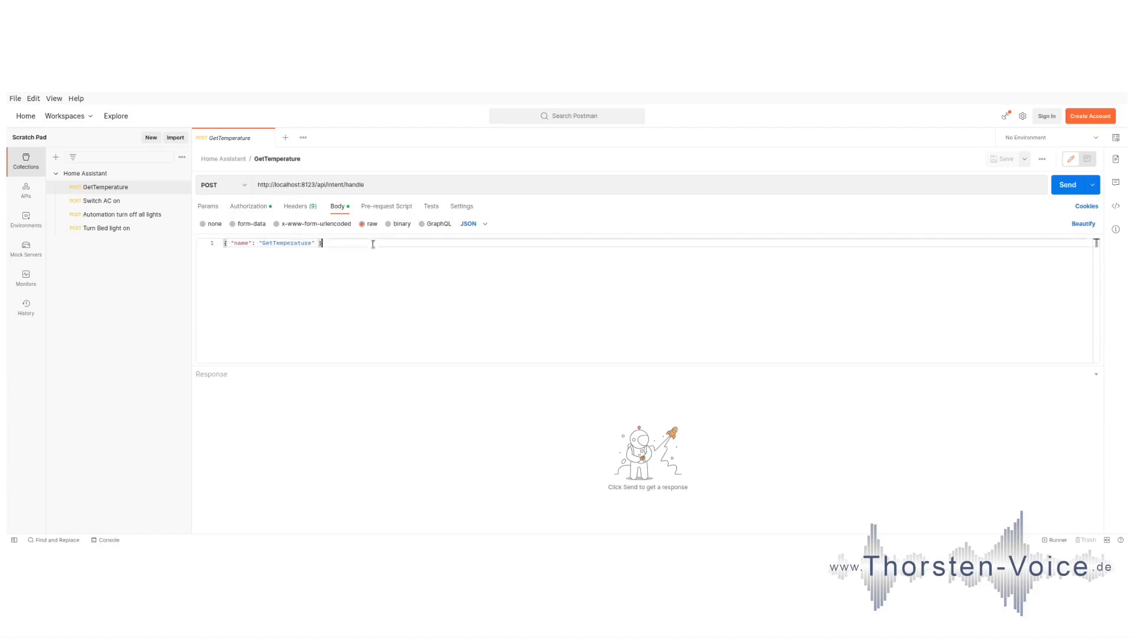
Send GetTemperature, getting 'We have 15.6 degrees', then open the Switch AC on request
left_click(1073, 188)
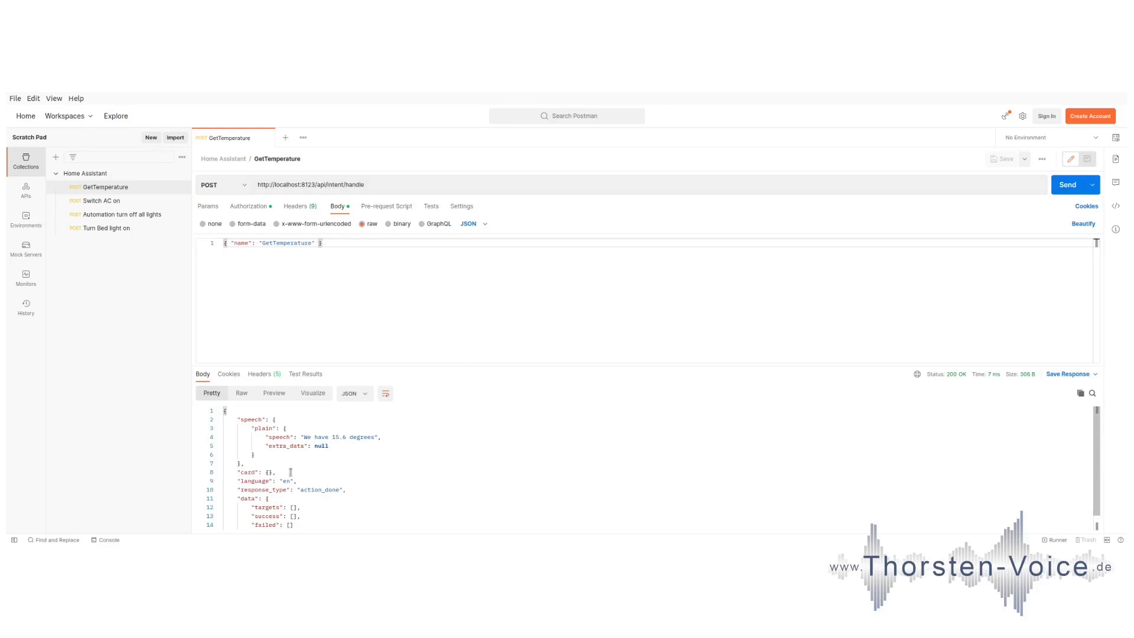
left_click_drag(292, 437, 376, 438)
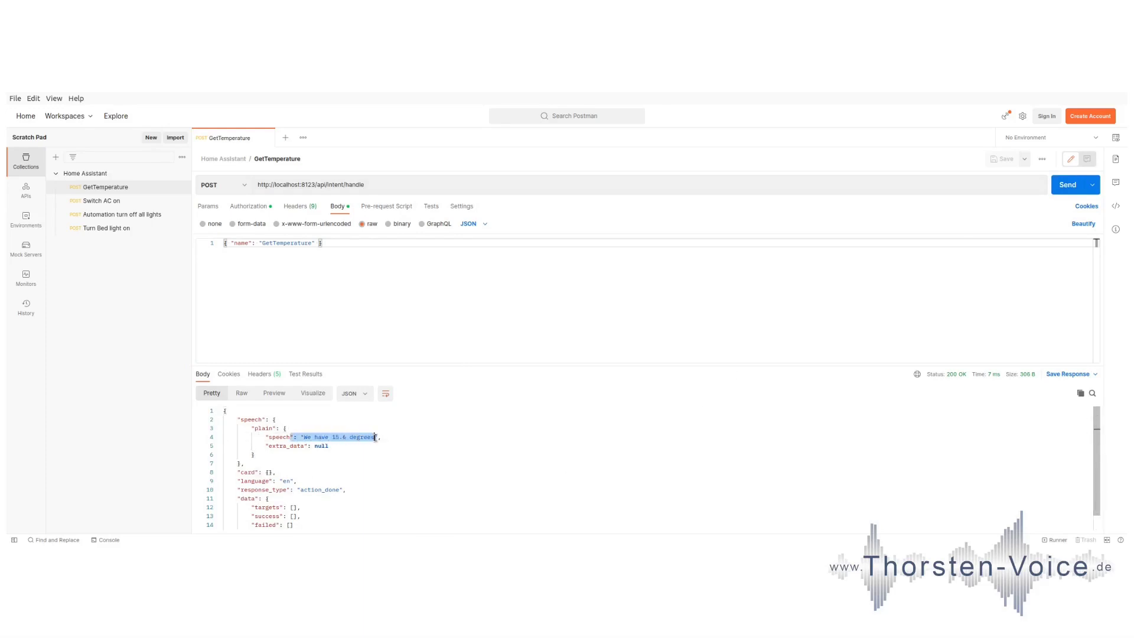
left_click(383, 437)
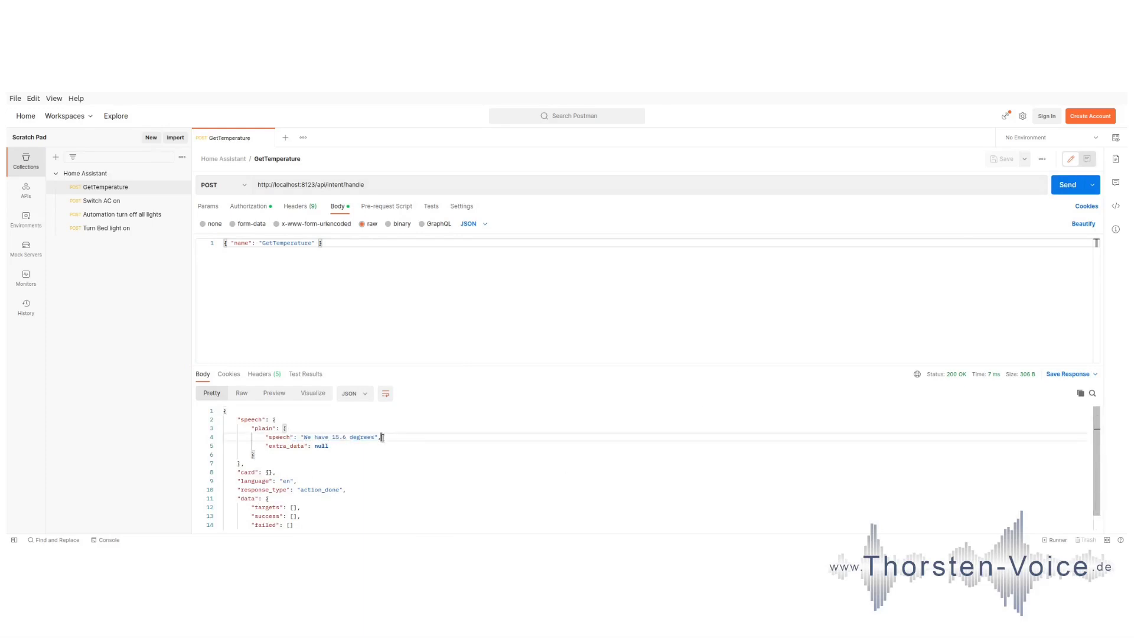
left_click(102, 202)
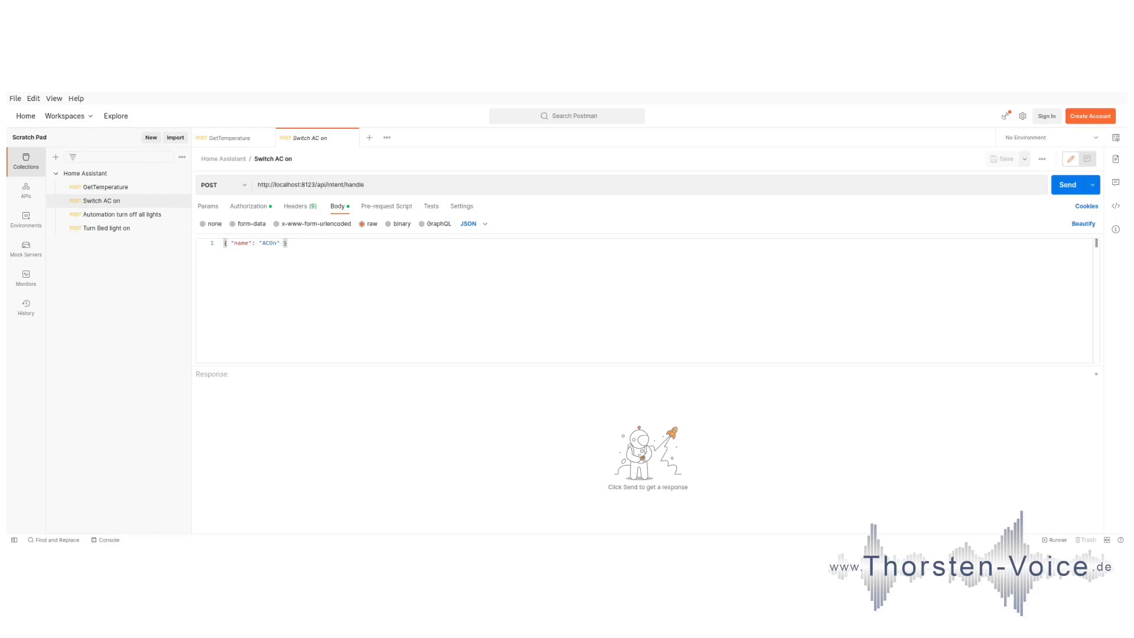
Send the ACOn intent request and confirm the reply 'AC is now on'
key("alt+Tab")
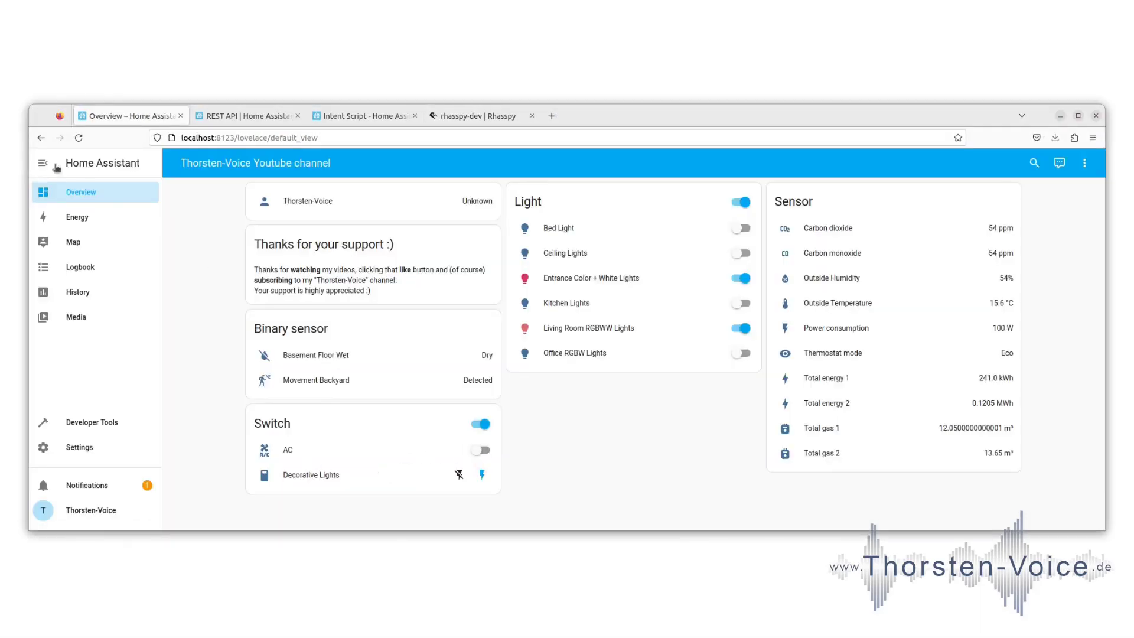
key("alt+Tab")
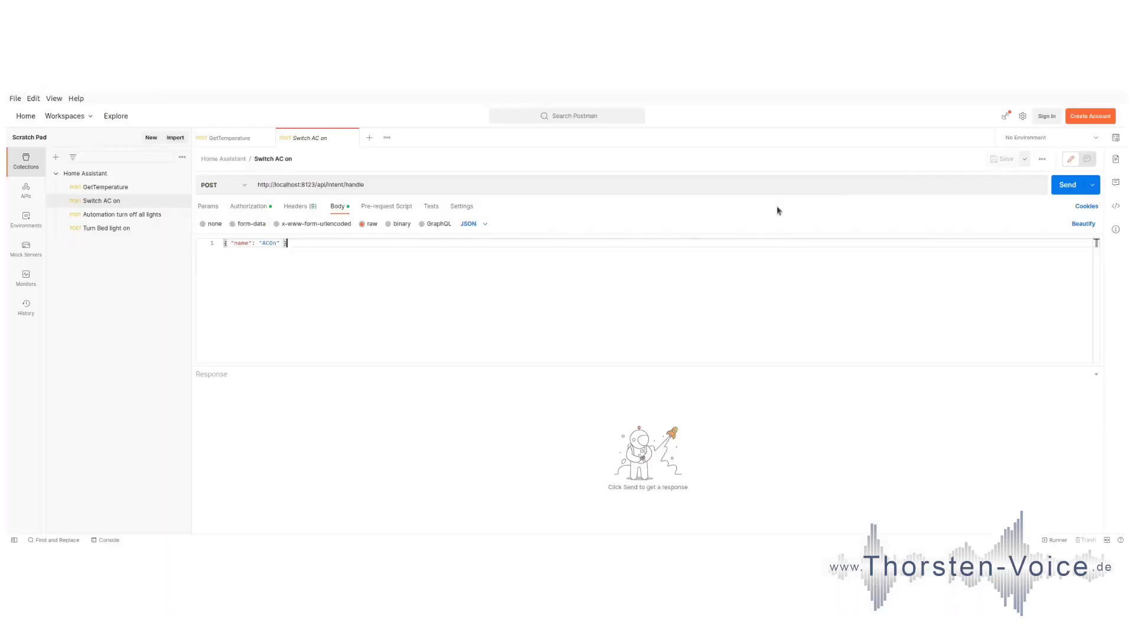
left_click(1069, 185)
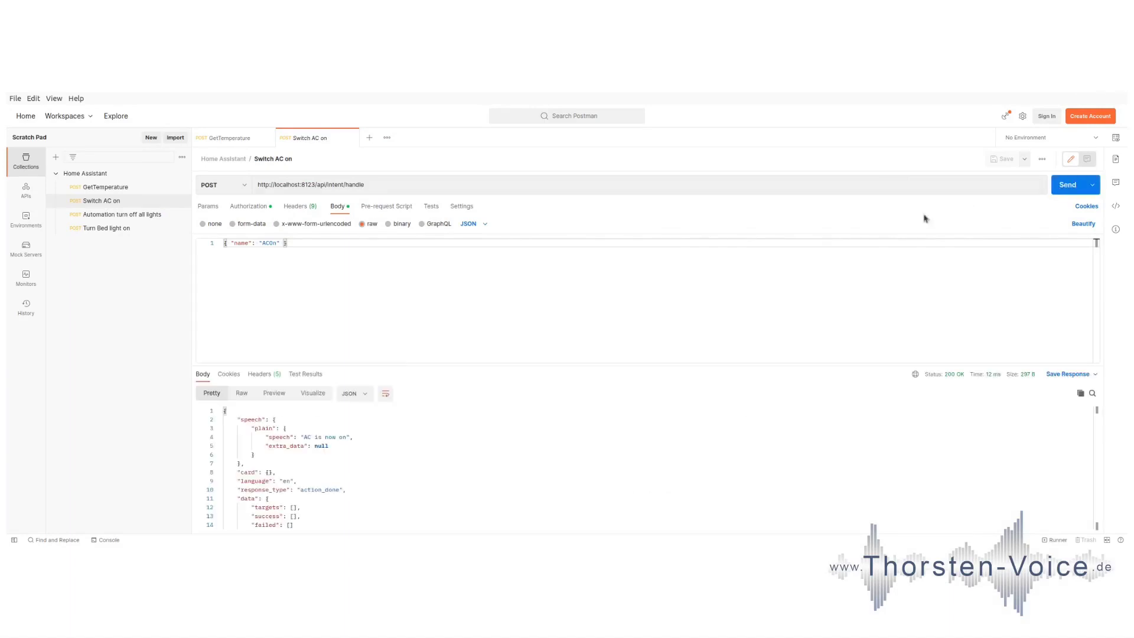
left_click_drag(301, 438, 328, 446)
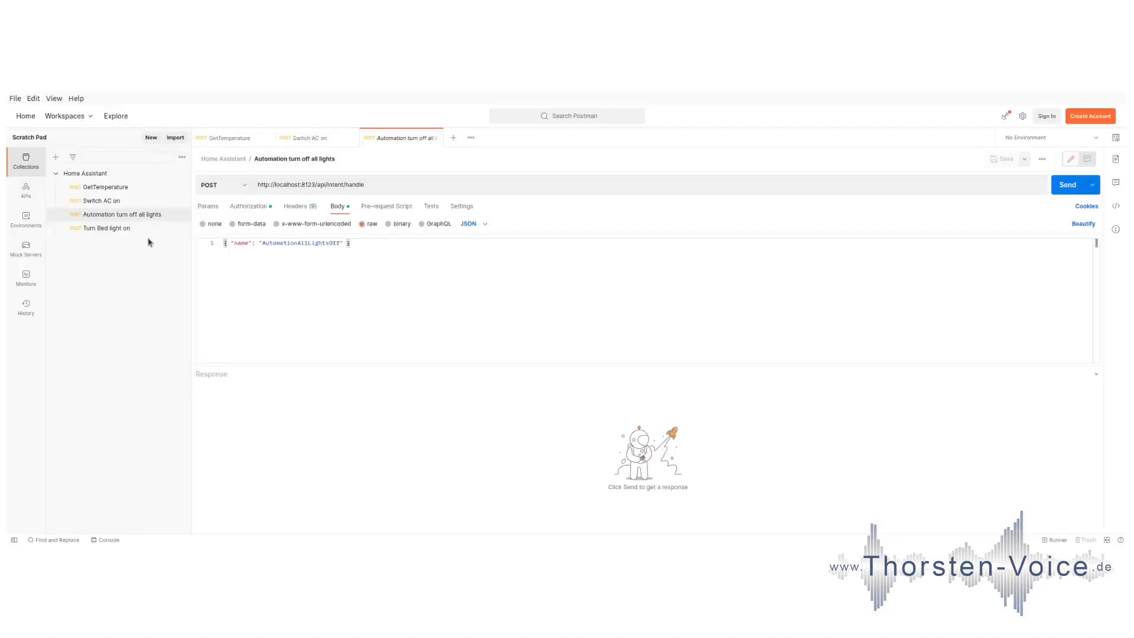
Send the AutomationAllLightsOff request and confirm 'All lights have been turned off'
left_click(103, 217)
left_click(1073, 185)
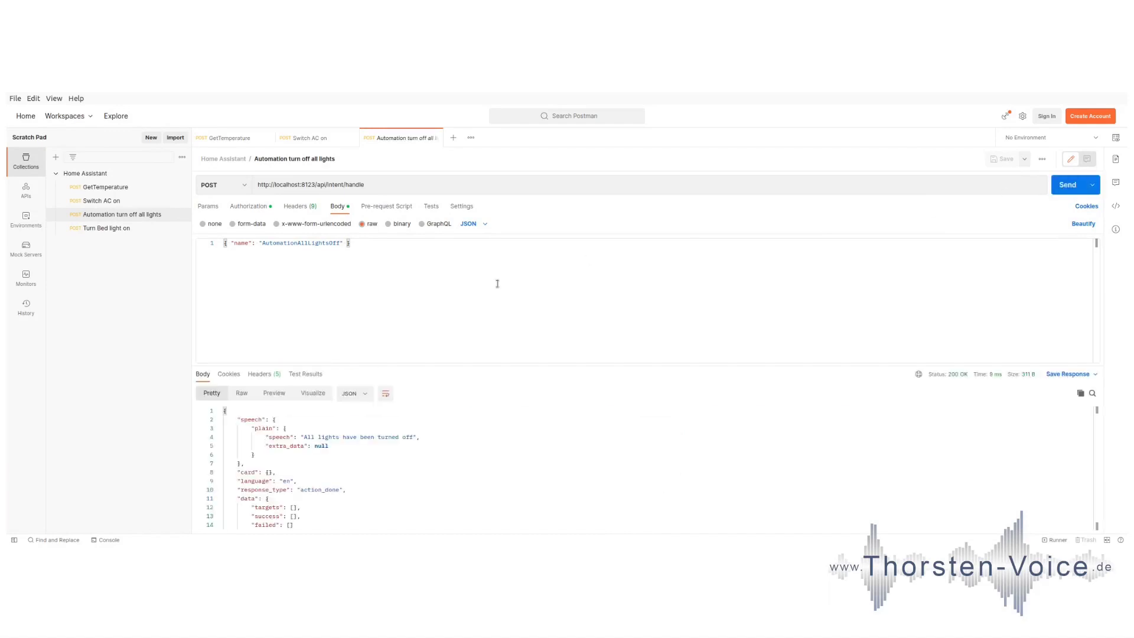
left_click_drag(304, 438, 417, 446)
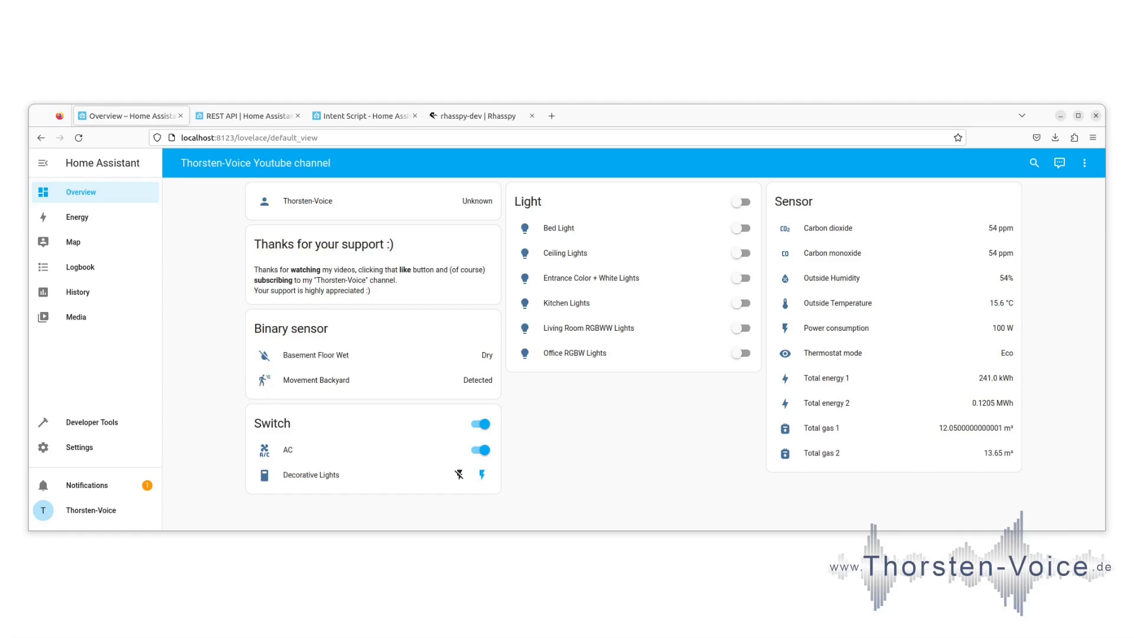
left_click(469, 123)
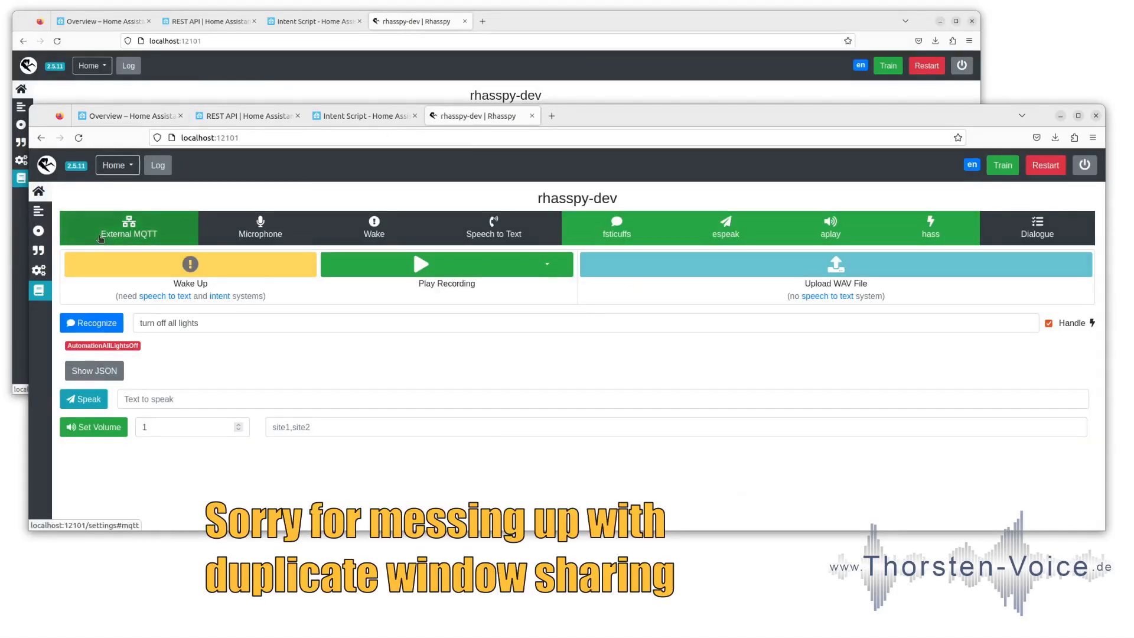
left_click(938, 237)
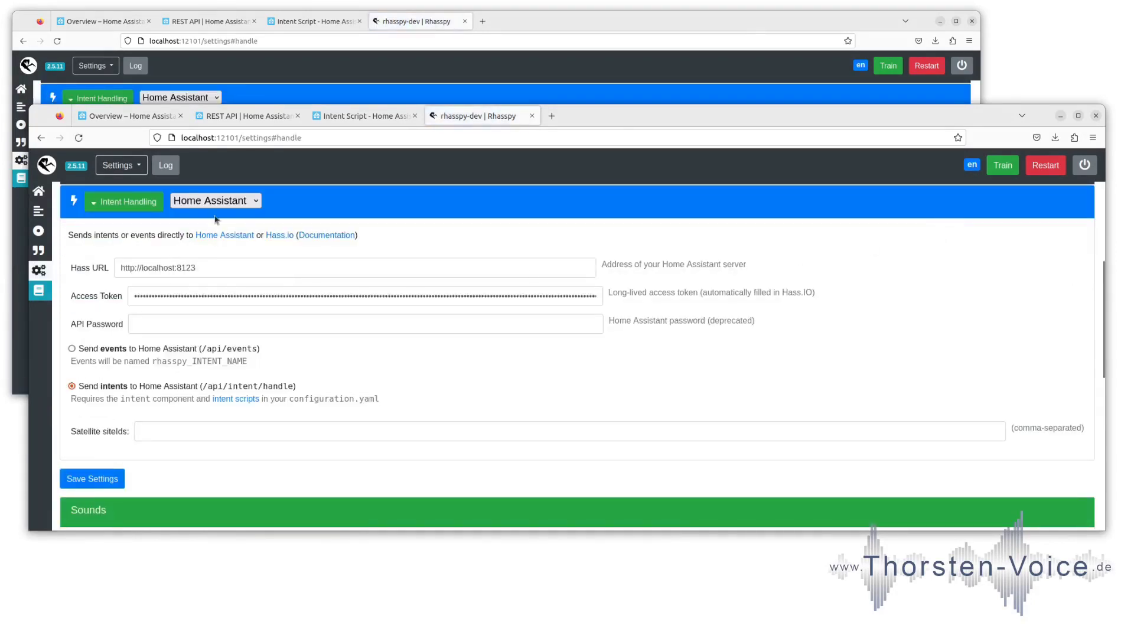
triple_click(215, 267)
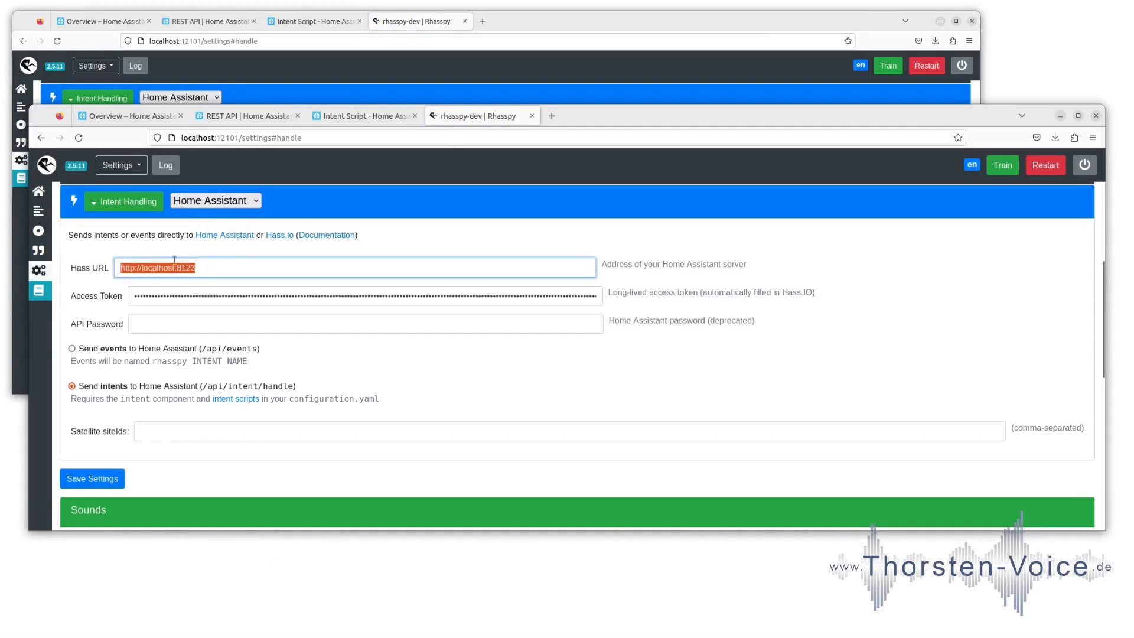
left_click(218, 265)
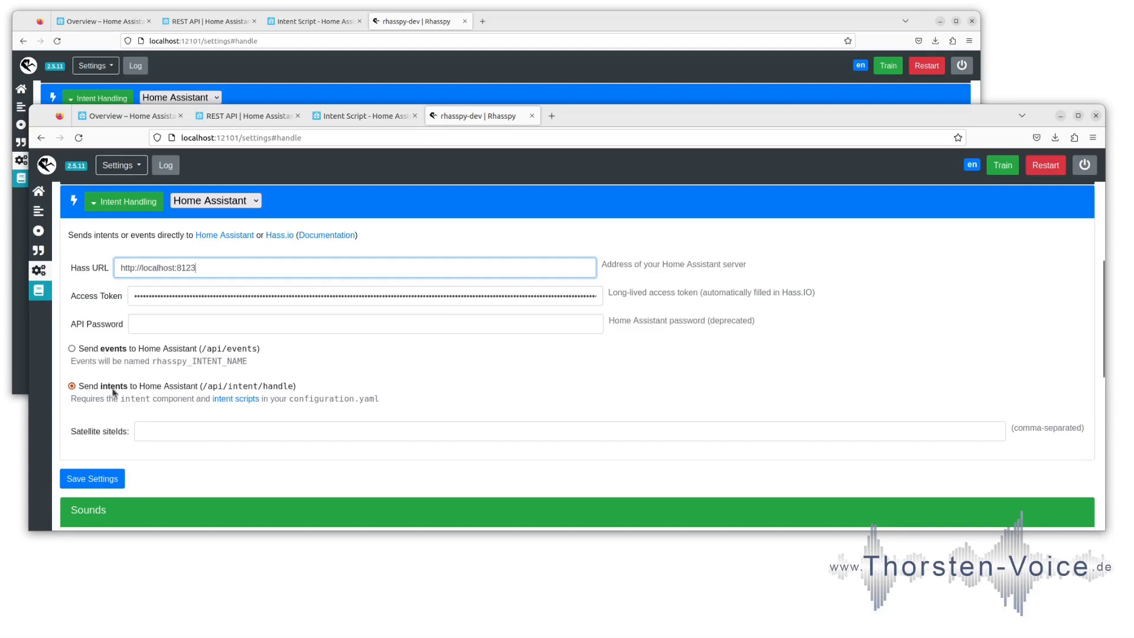
Check the [GetTemperature] sentence 'whats the temperature', then recognize and handle it in Rhasspy
left_click(39, 191)
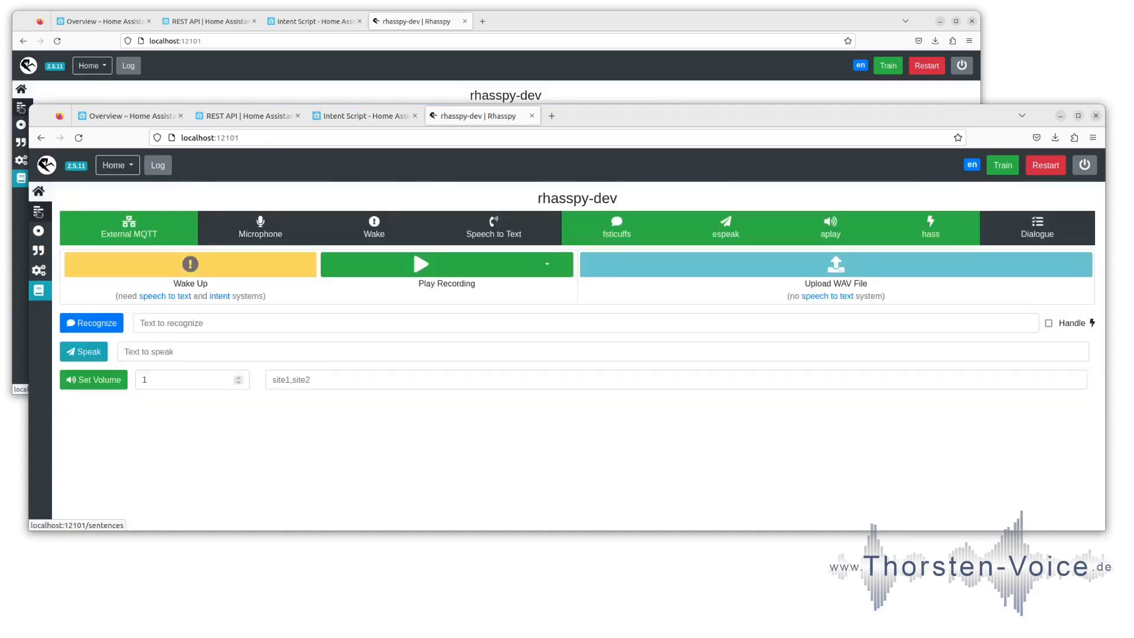
left_click(38, 211)
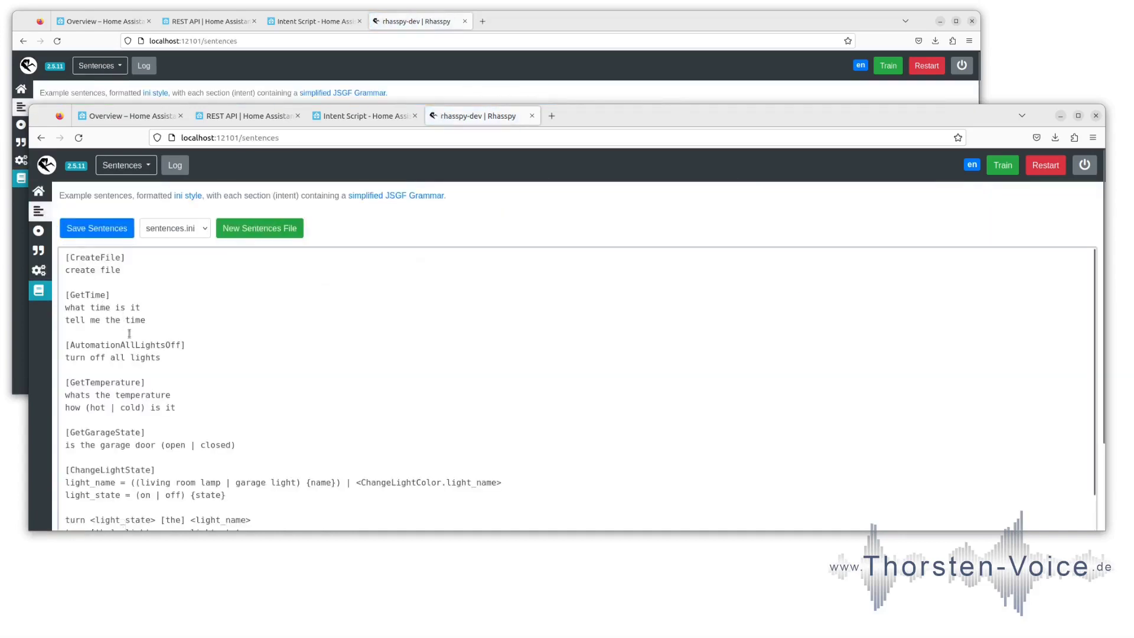
left_click_drag(146, 383, 43, 381)
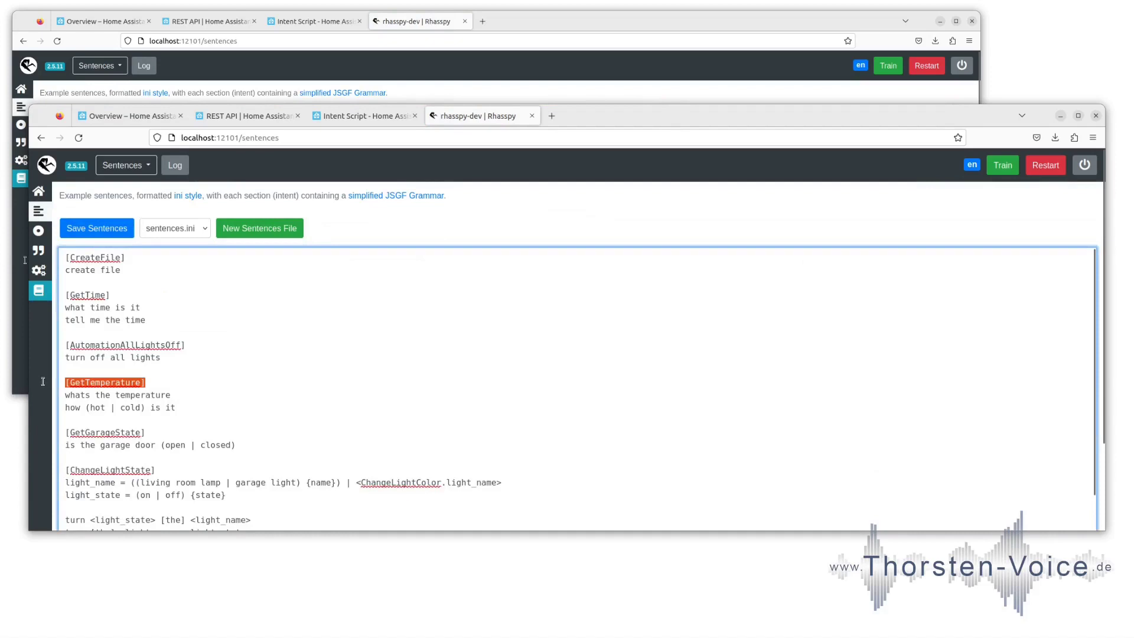
double_click(90, 382)
left_click_drag(177, 395, 57, 397)
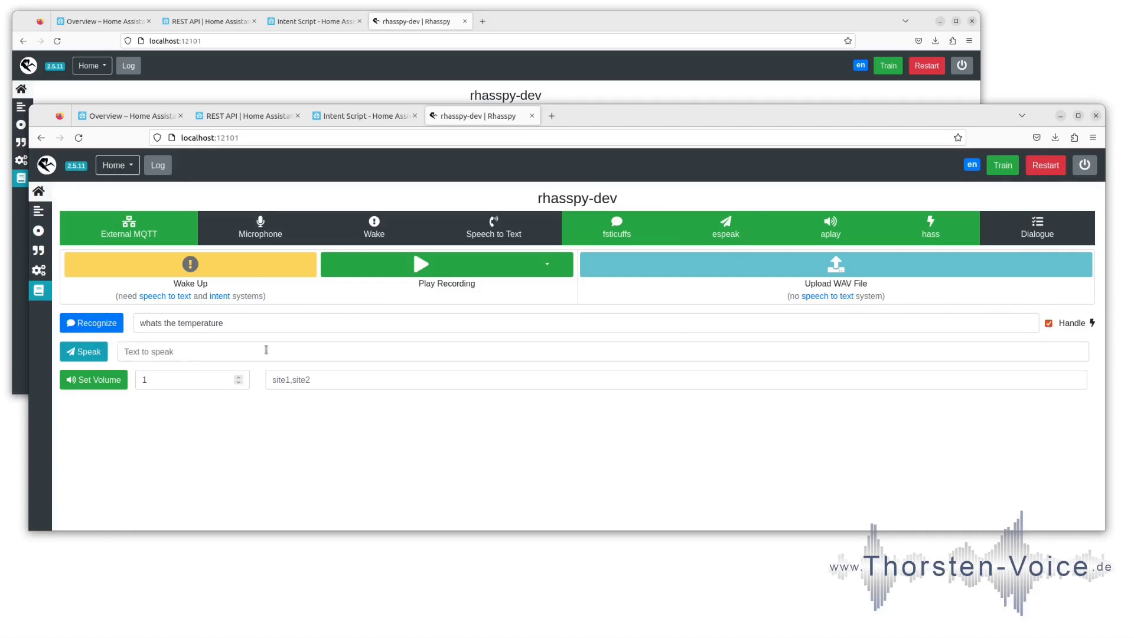
left_click(88, 324)
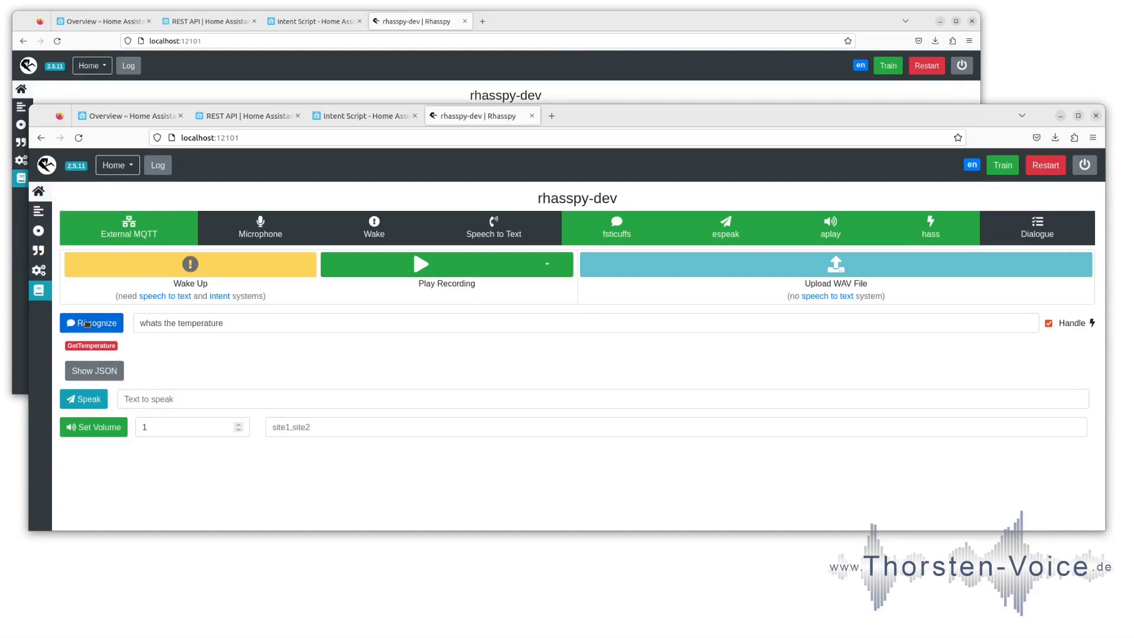
left_click(38, 211)
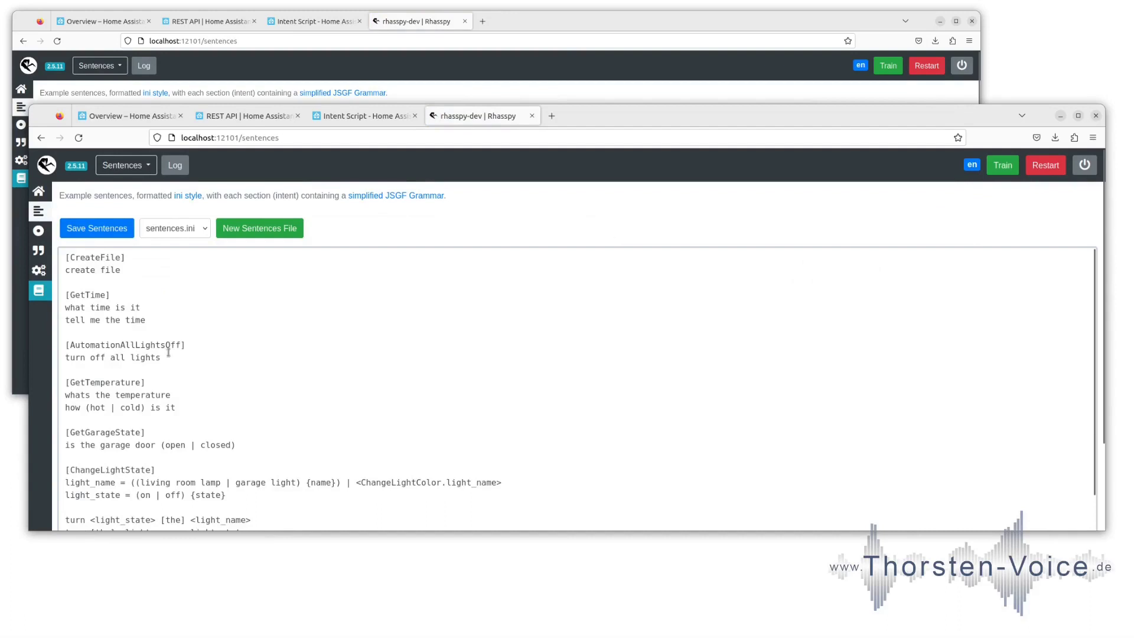
Copy 'turn off all lights' and switch on the Bed, Ceiling, Living Room and Office lights
left_click_drag(168, 358, 64, 358)
key("ctrl+c")
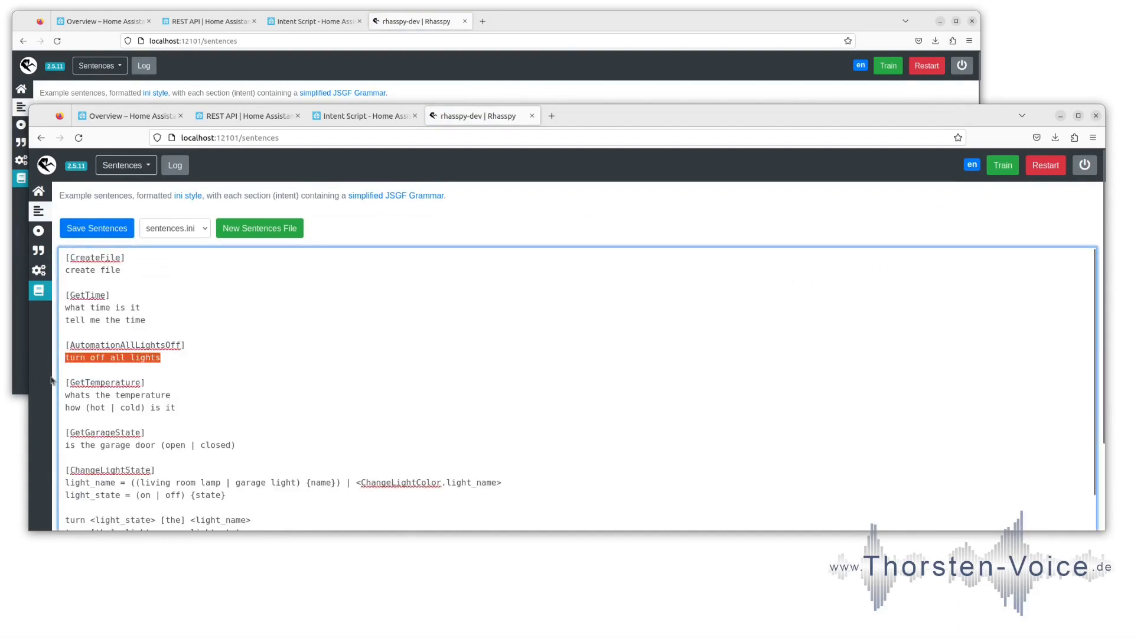
left_click(127, 115)
left_click(741, 228)
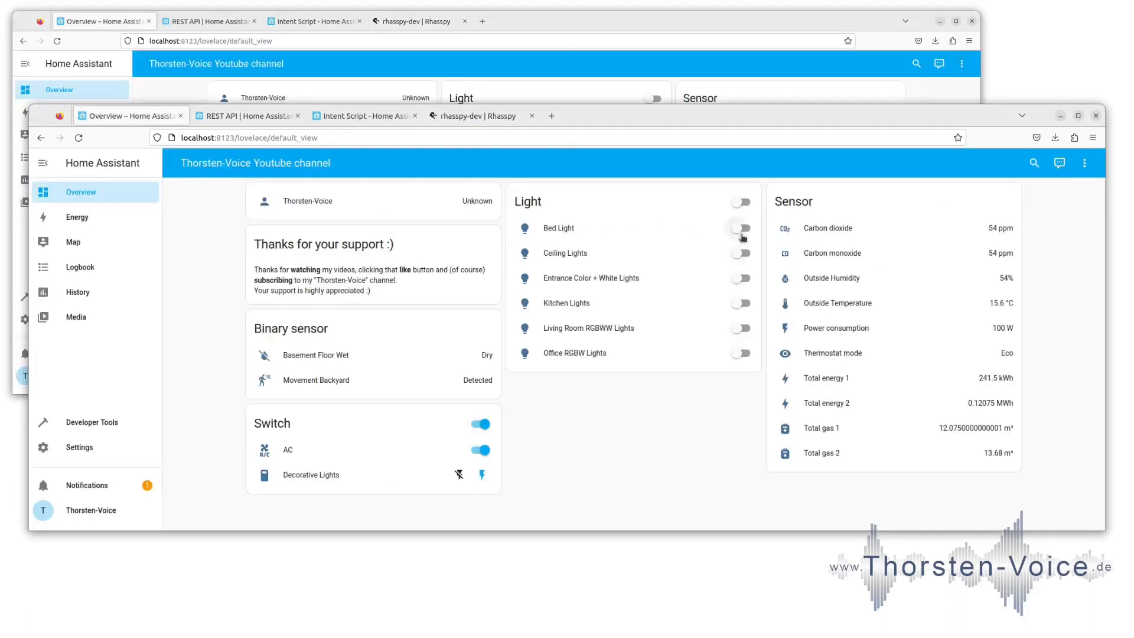
left_click(741, 252)
left_click(741, 327)
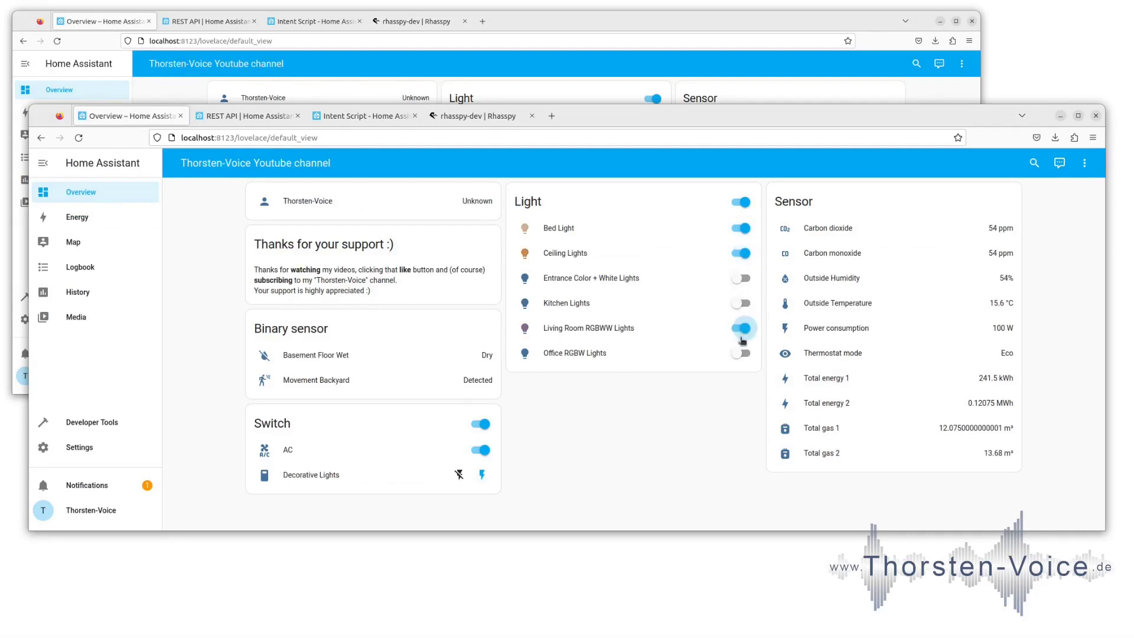
left_click(741, 353)
Paste 'turn off all lights' into Rhasspy with Handle ticked, recognize it, and check the dashboard
left_click(479, 118)
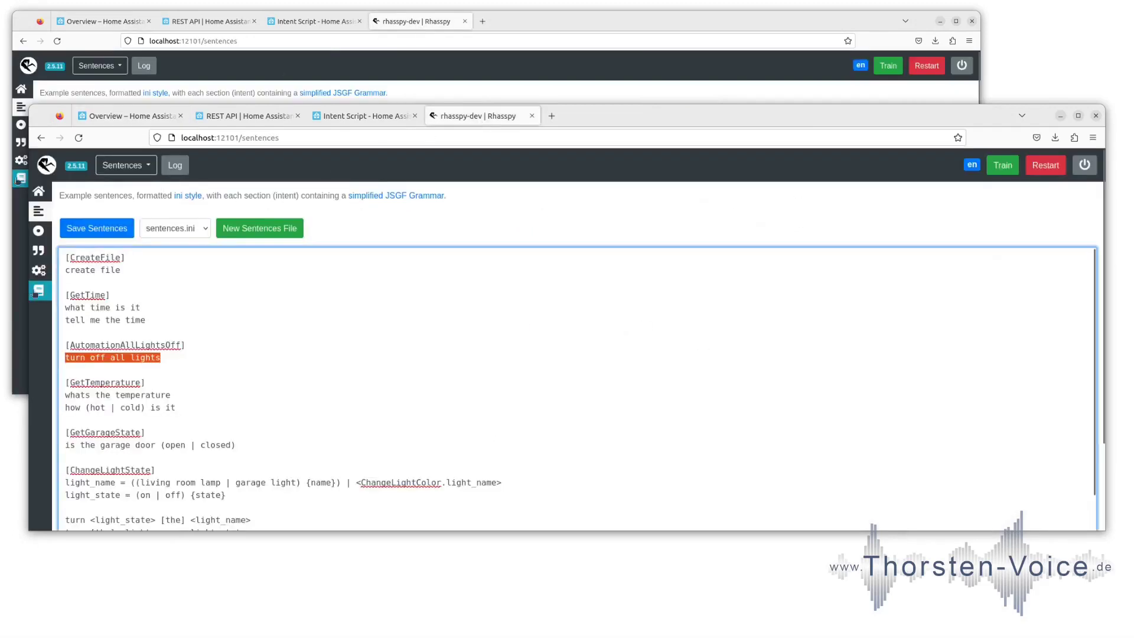
left_click(38, 191)
left_click(216, 322)
key("ctrl+v")
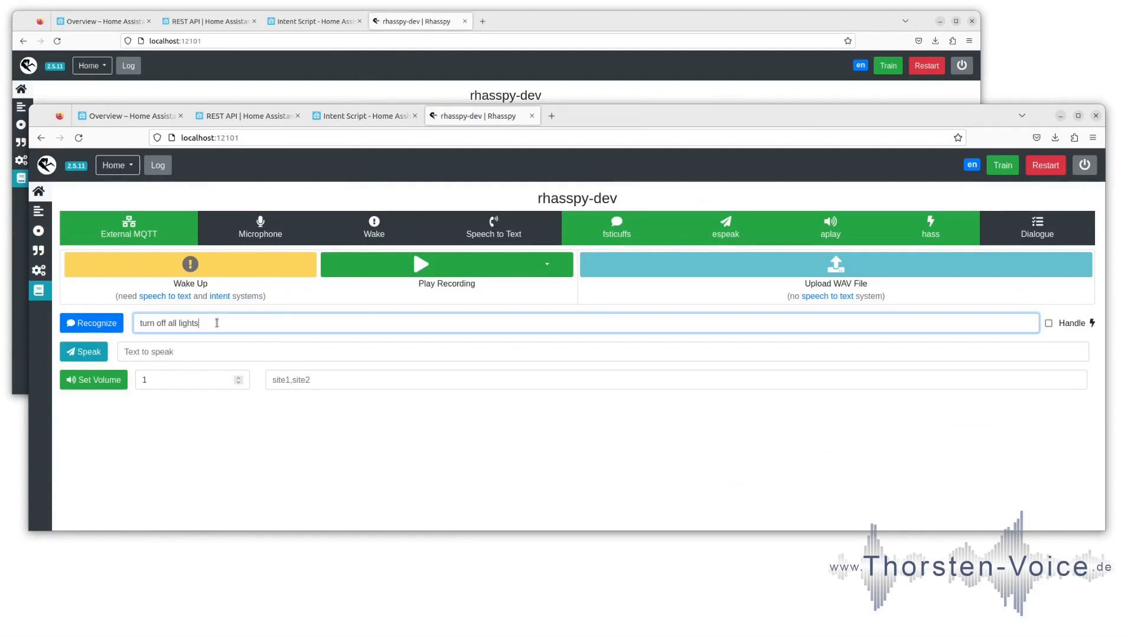
left_click(1049, 323)
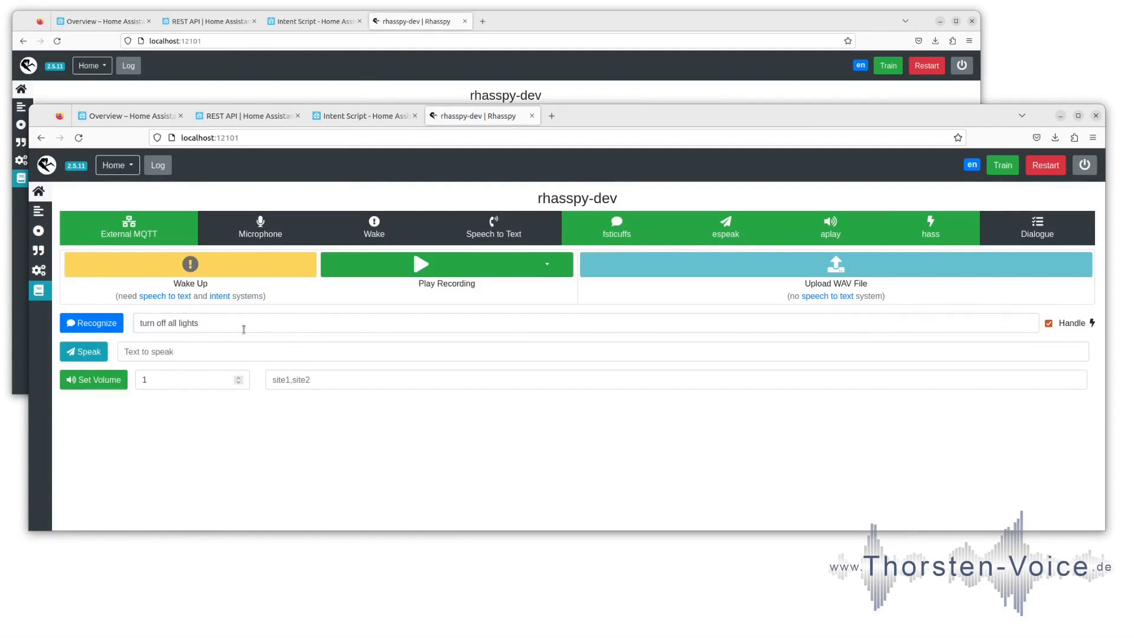
left_click(84, 324)
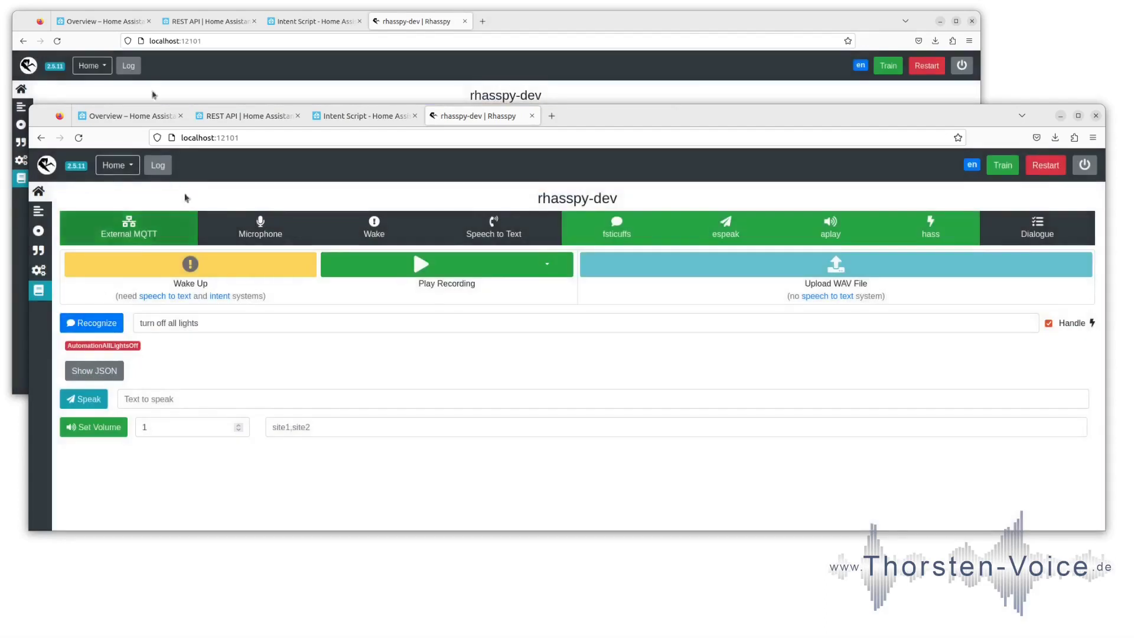
left_click(146, 117)
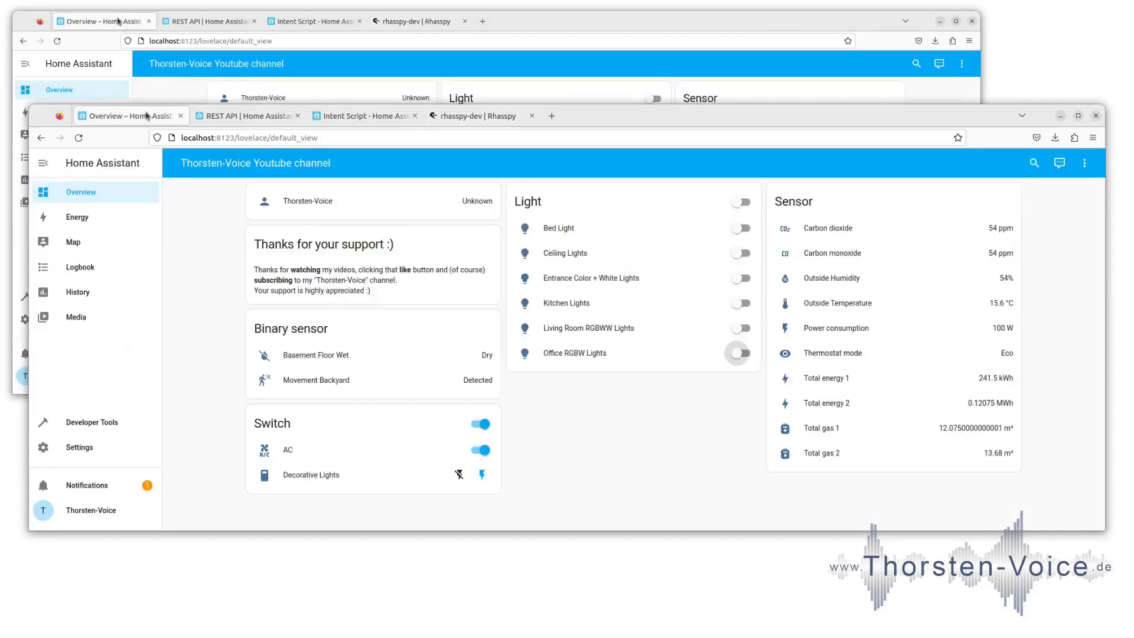